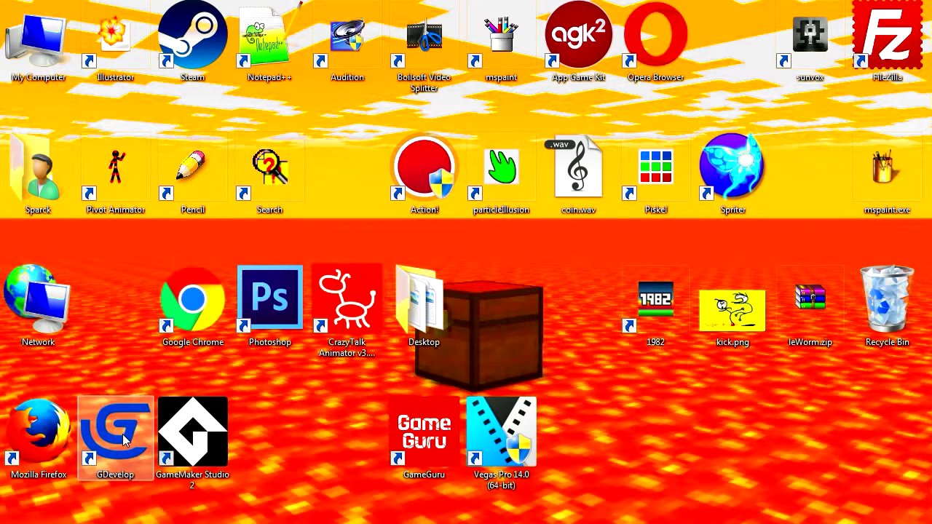
# Step: Launch GDevelop, load the recent project Ninja Worm start.gdg and open its Level 1 scene
pyautogui.click(123, 437)
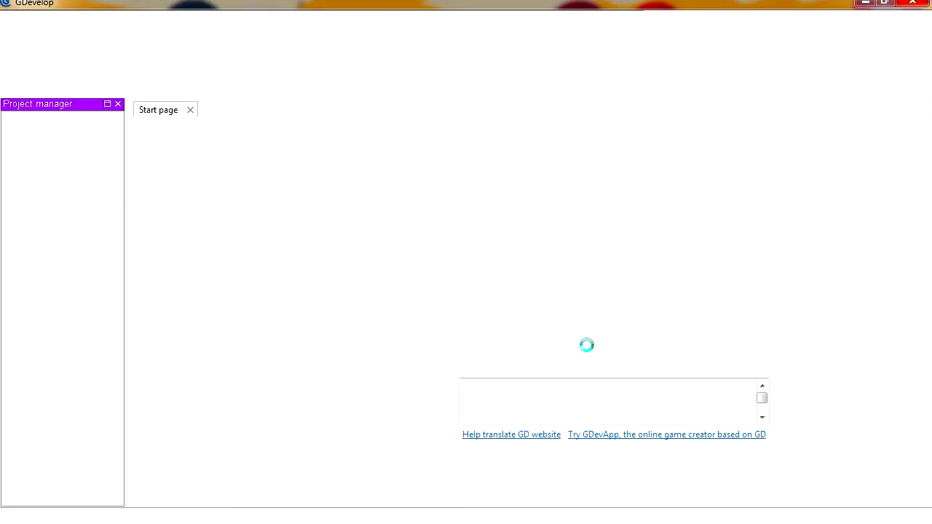
pyautogui.click(604, 296)
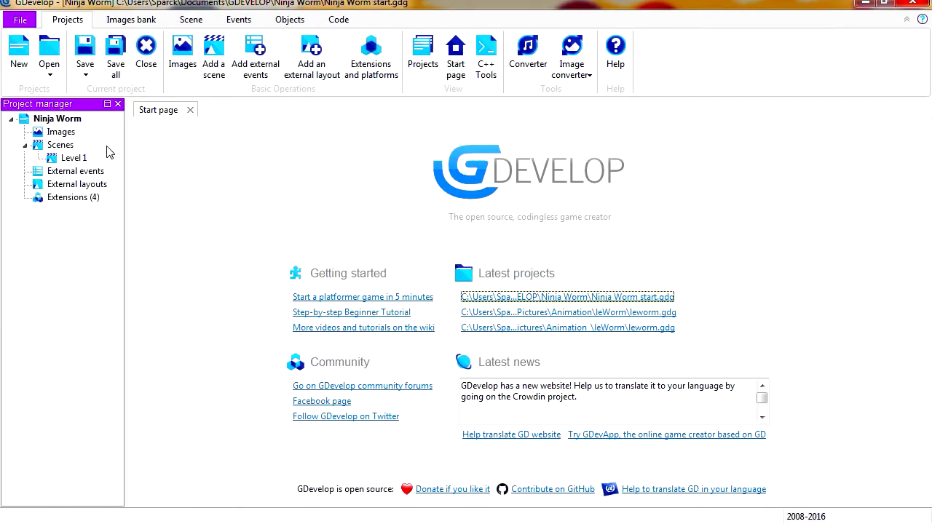
pyautogui.doubleClick(73, 159)
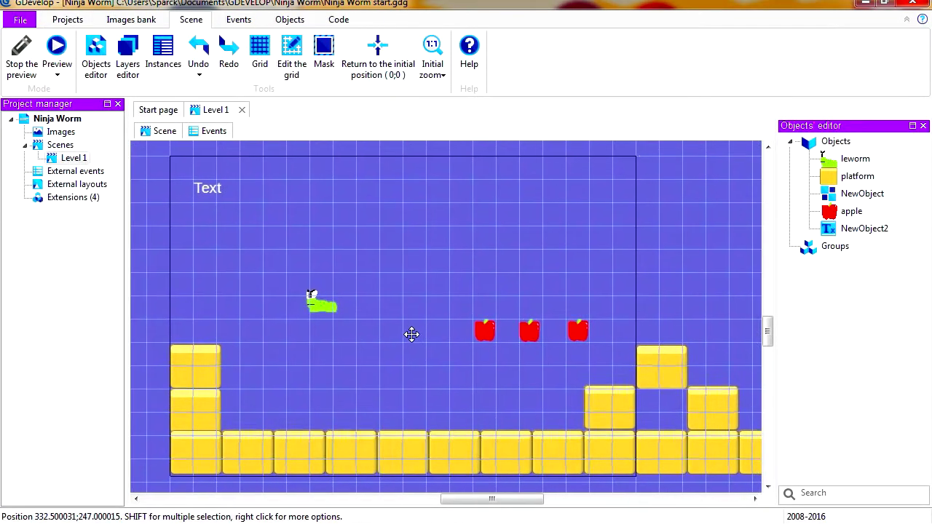
# Step: Preview Level 1 in a separate window and play through it, moving and jumping the worm to collect apples
pyautogui.click(57, 49)
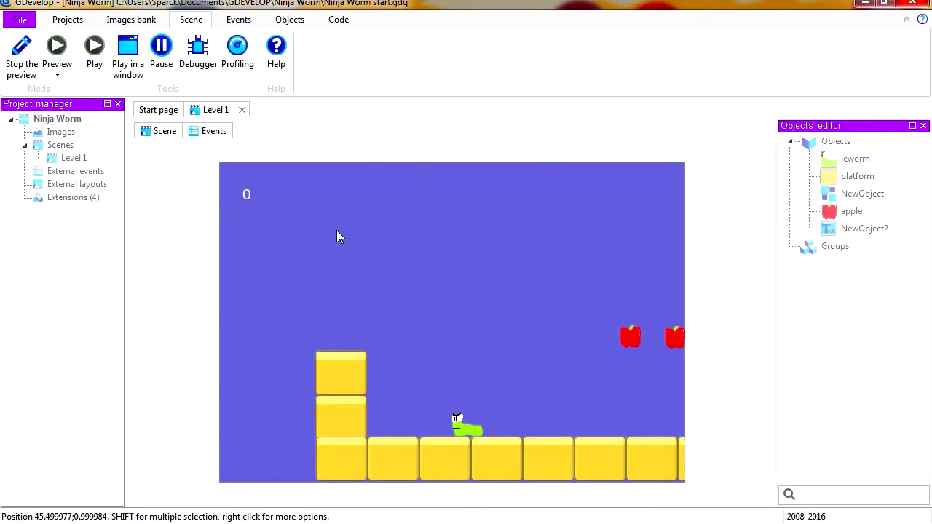
pyautogui.click(135, 64)
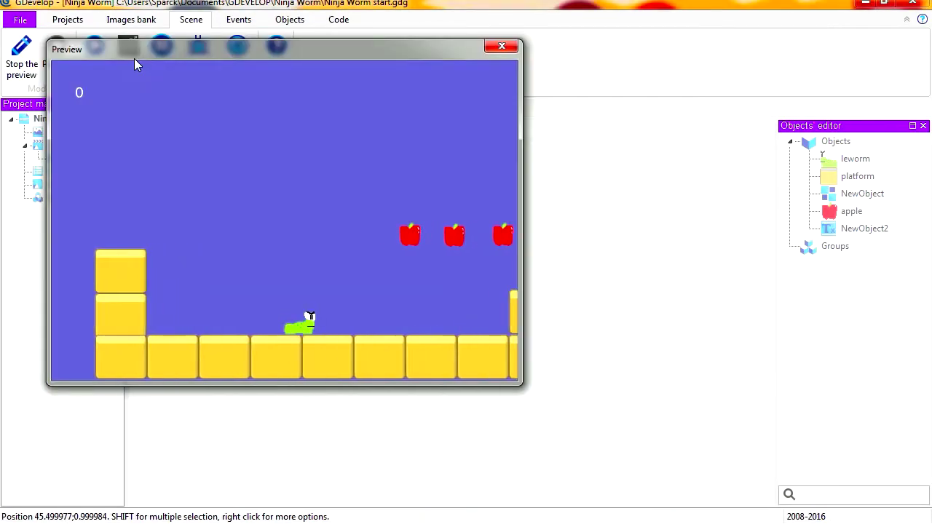
pyautogui.press('Right')
pyautogui.press('space')
pyautogui.press('Left')
pyautogui.press('space')
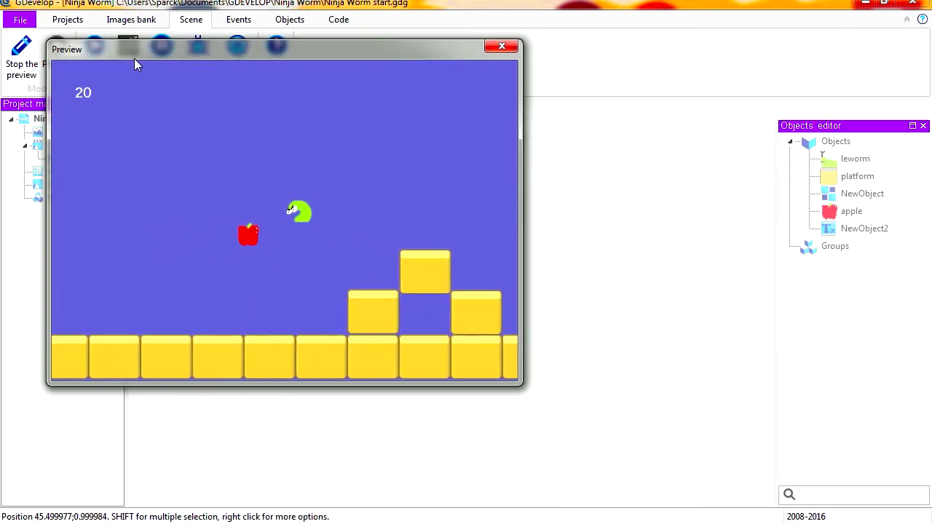
pyautogui.press('Right')
pyautogui.press('space')
pyautogui.press('space')
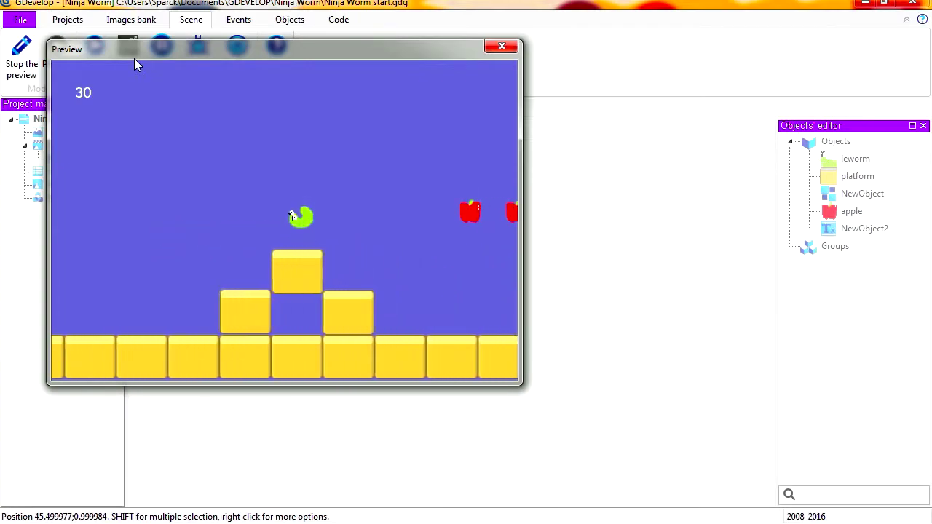
pyautogui.press('space')
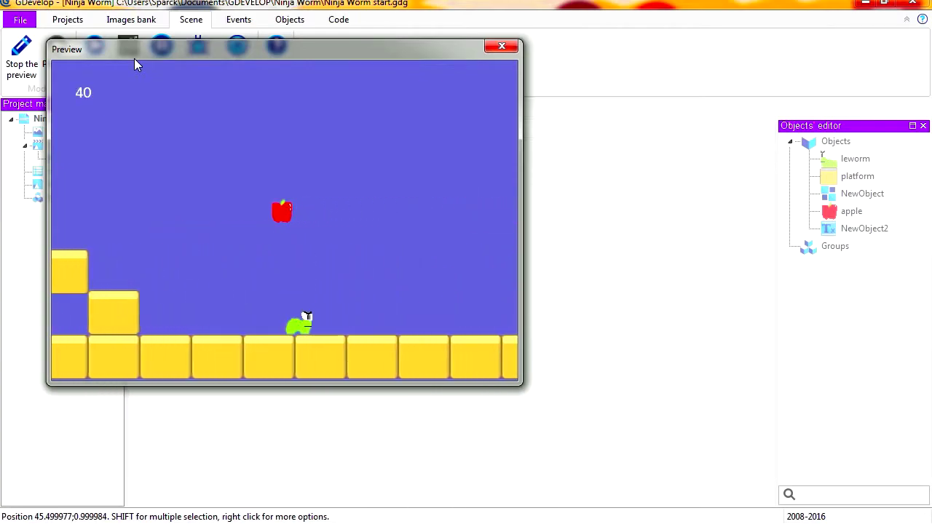
pyautogui.press('space')
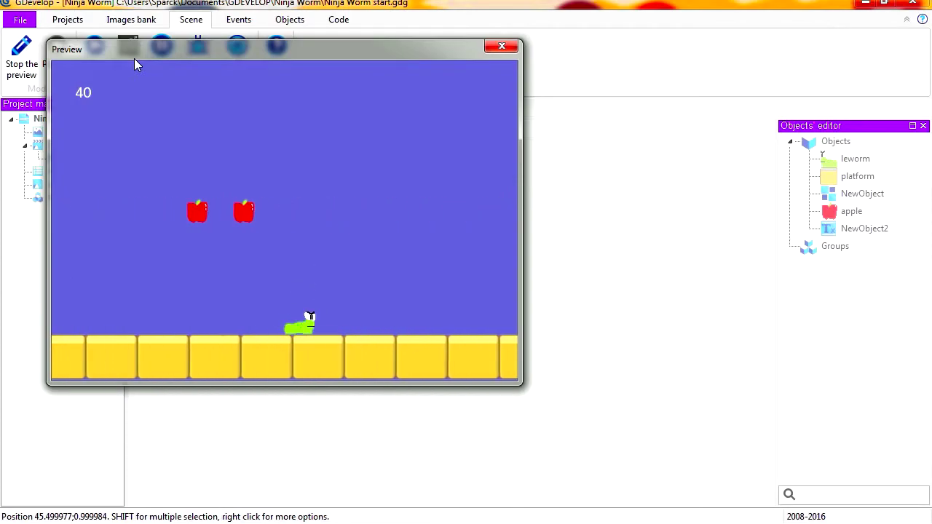
pyautogui.press('space')
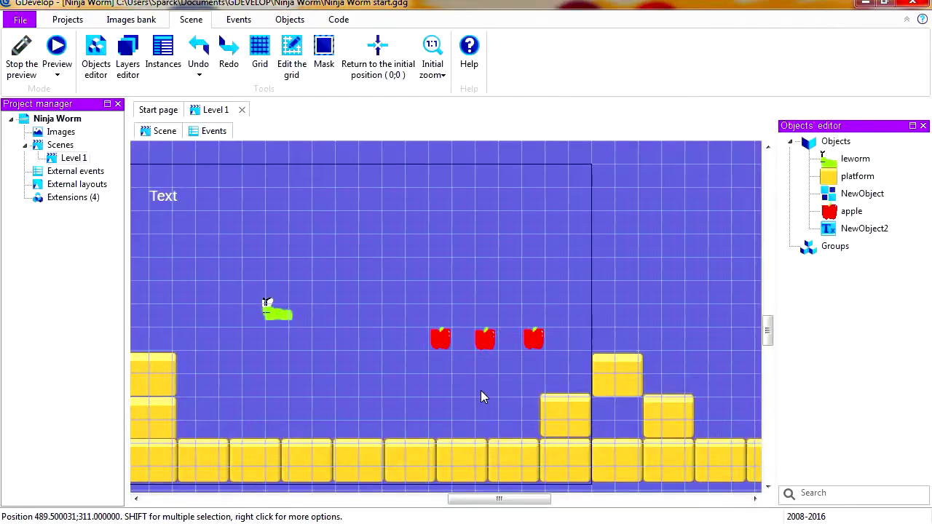
# Step: Insert a new Sprite object above the last platform block at the far end of the level
pyautogui.moveTo(484, 391); pyautogui.dragTo(536, 382, button='middle')
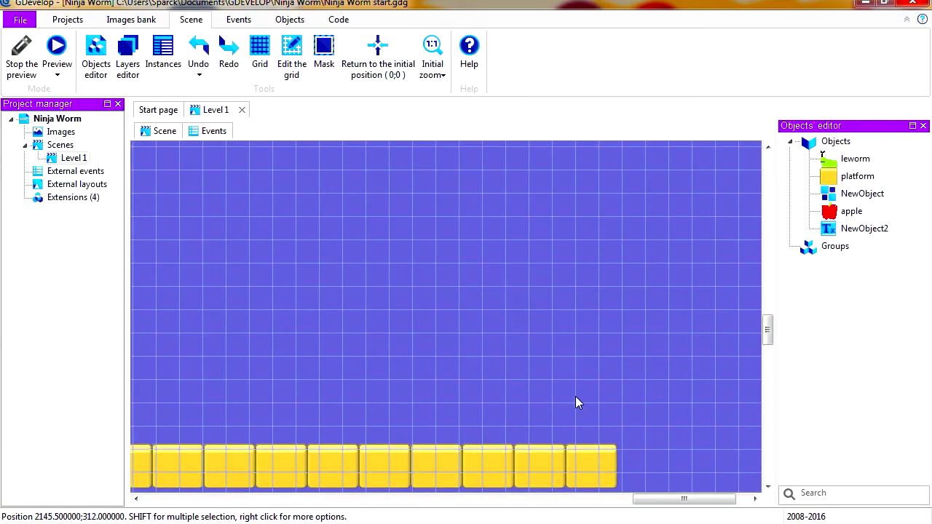
pyautogui.rightClick(576, 397)
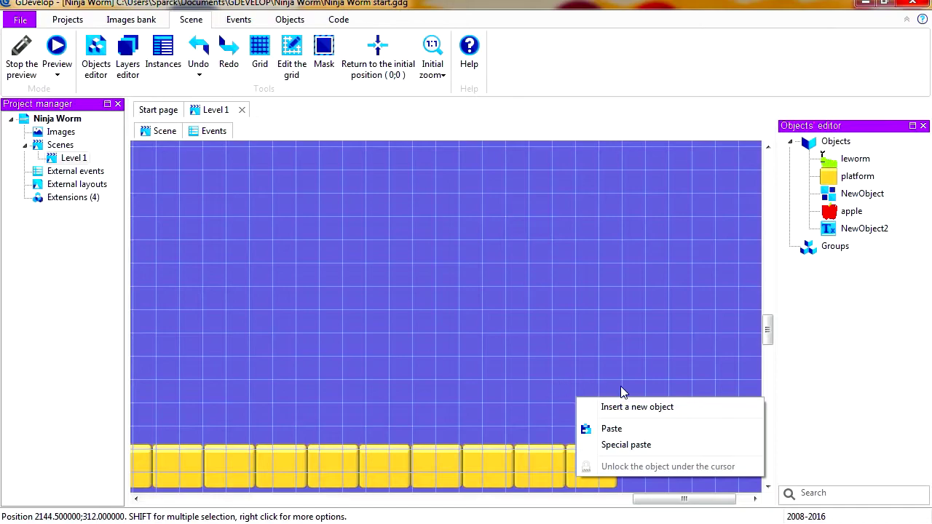
pyautogui.click(628, 410)
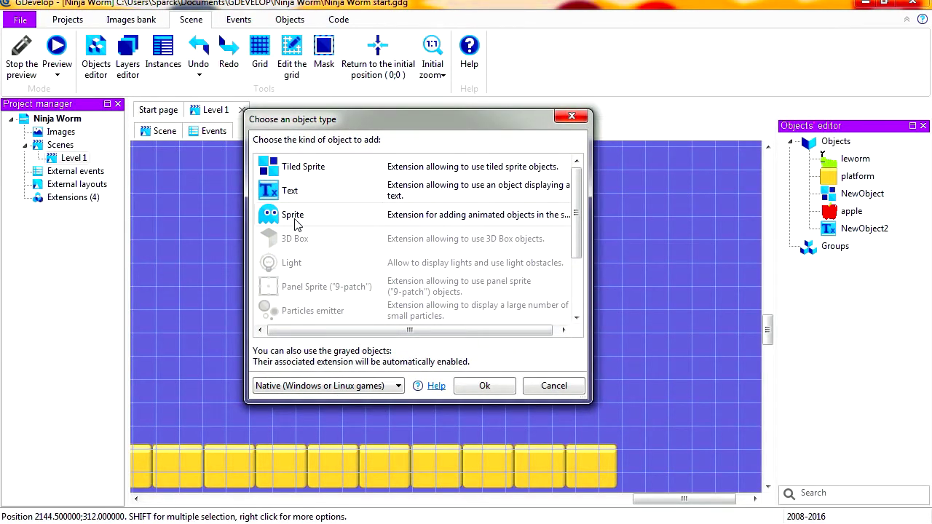
pyautogui.doubleClick(294, 220)
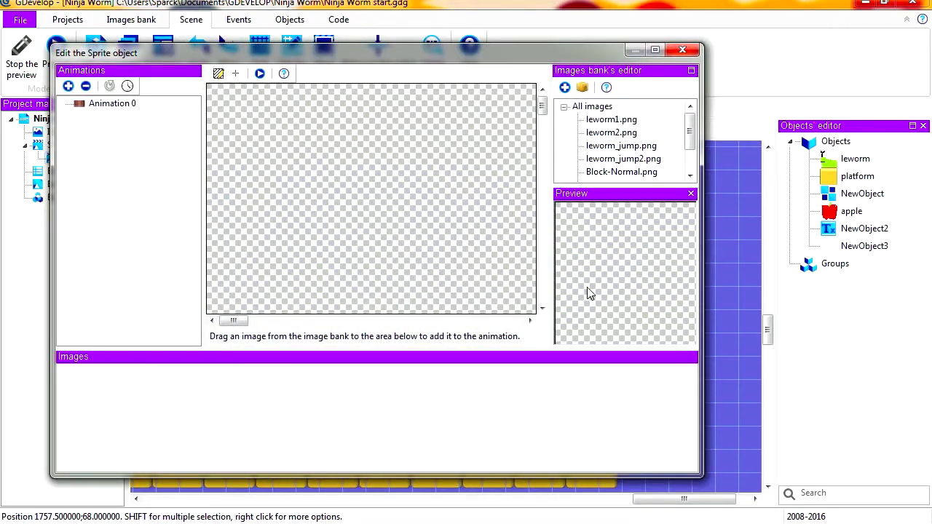
# Step: Delete the red_racer image from the project's image bank
pyautogui.scroll(-1, 622, 160)
pyautogui.click(622, 160)
pyautogui.rightClick(624, 156)
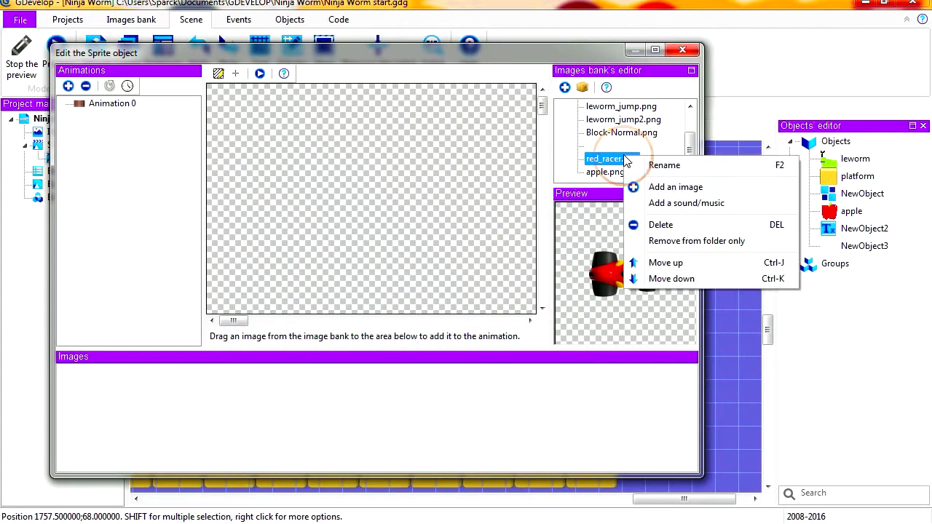
pyautogui.click(662, 223)
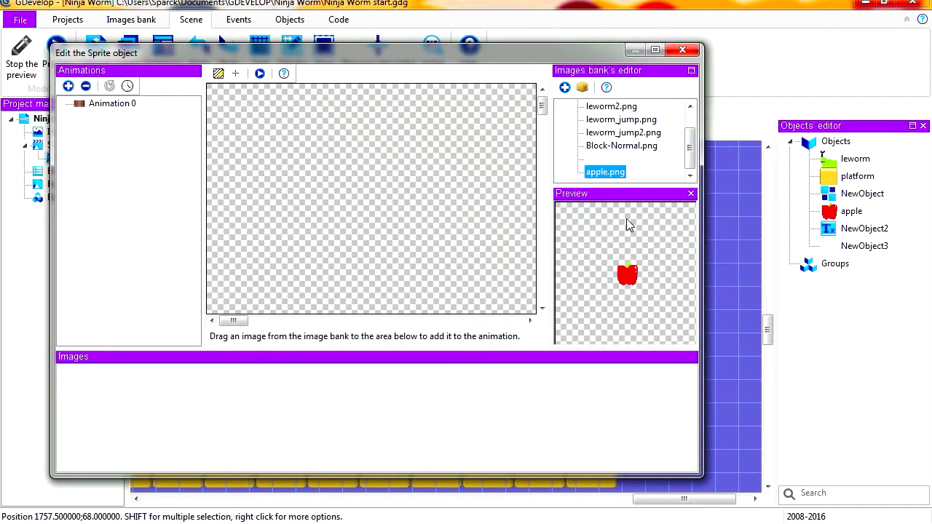
# Step: Switch to Photoshop and create a new square document 32 pixels wide
pyautogui.scroll(1, 621, 137)
pyautogui.click(621, 135)
pyautogui.press('super')
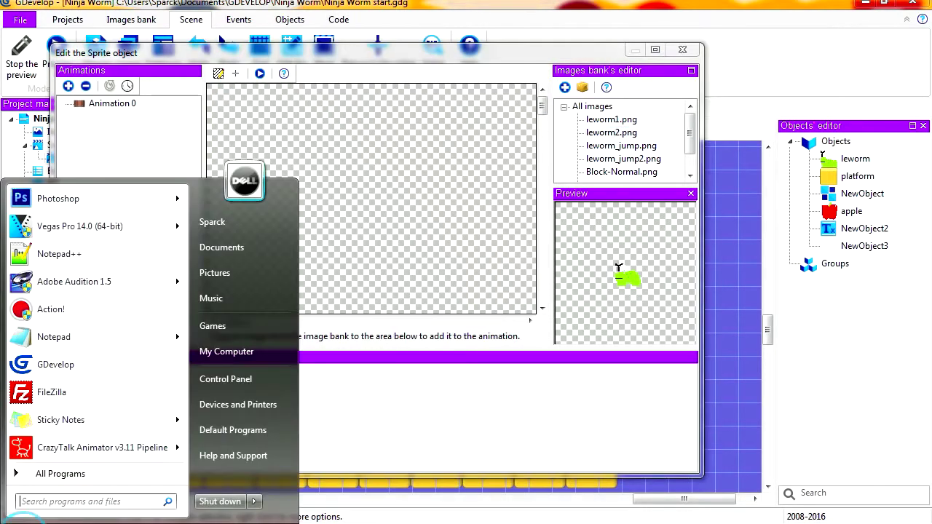
pyautogui.click(82, 205)
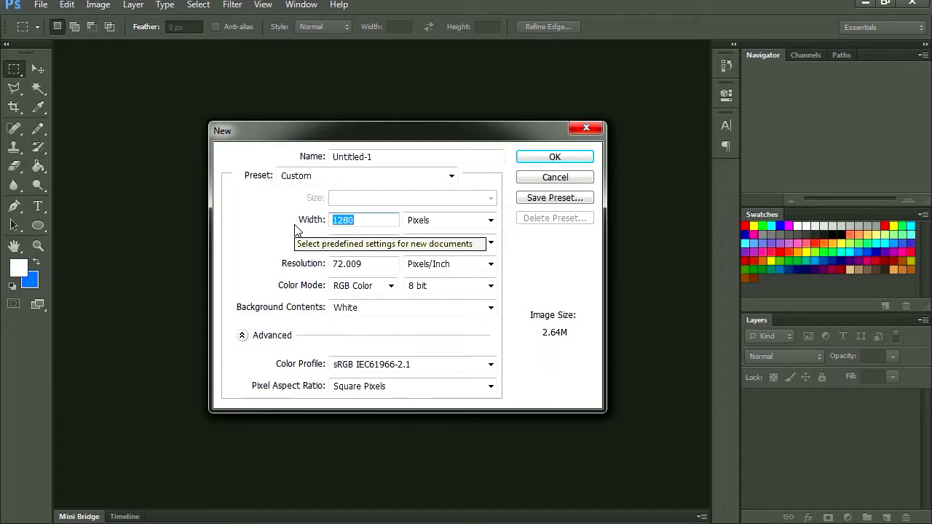
pyautogui.write('32')
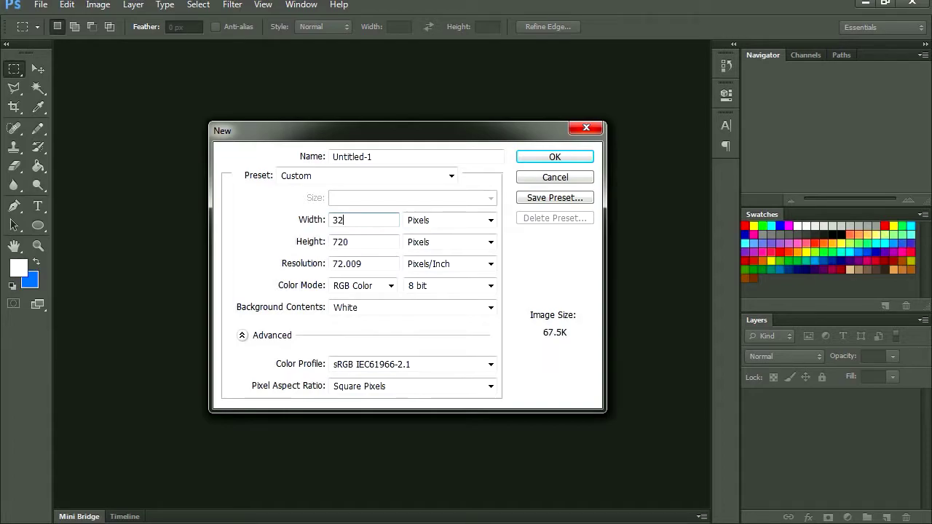
pyautogui.doubleClick(367, 241)
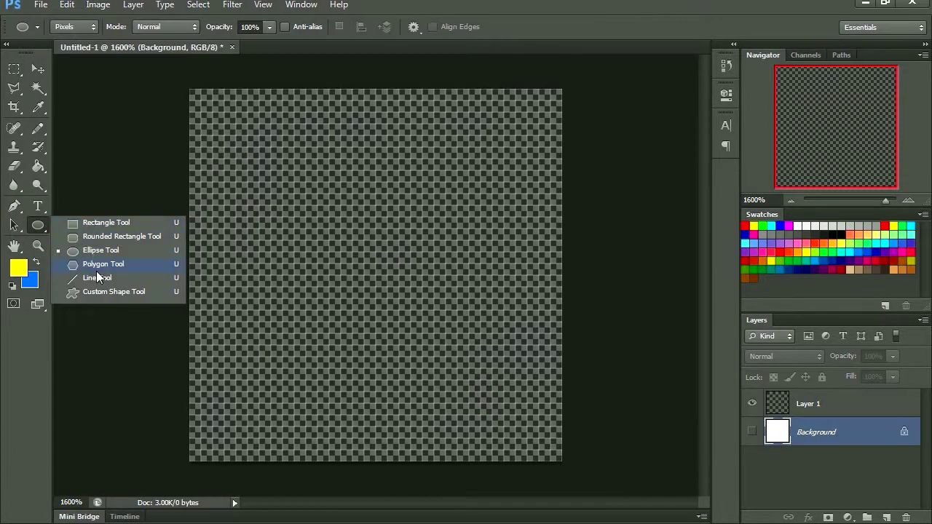
# Step: Draw a yellow solid five-pointed star with the Custom Shape tool on Layer 1, nearly filling the canvas
pyautogui.click(102, 292)
pyautogui.click(480, 27)
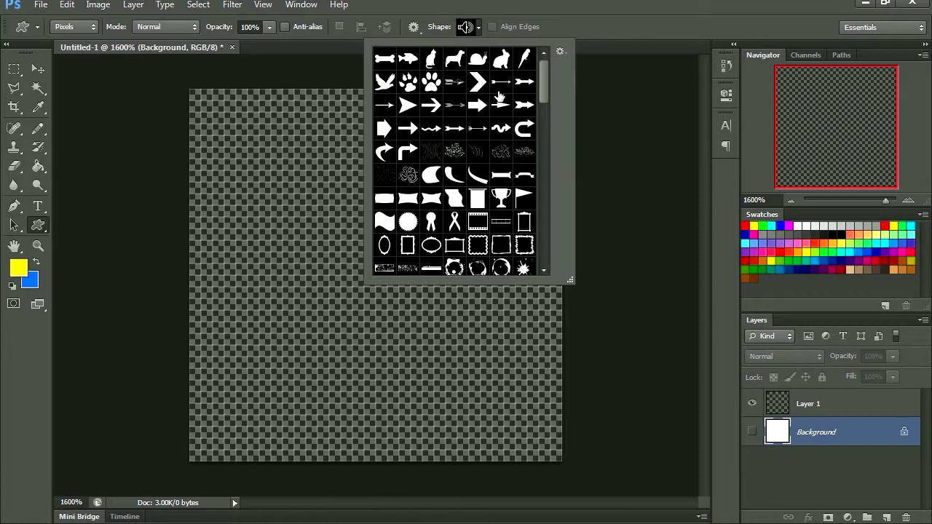
pyautogui.moveTo(541, 88); pyautogui.dragTo(546, 180)
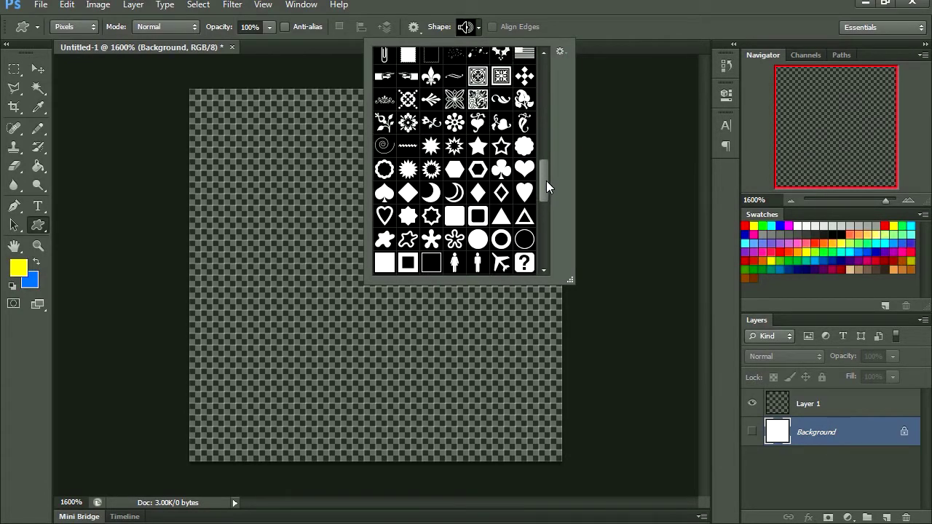
pyautogui.click(478, 148)
pyautogui.click(572, 22)
pyautogui.moveTo(191, 90); pyautogui.dragTo(542, 456)
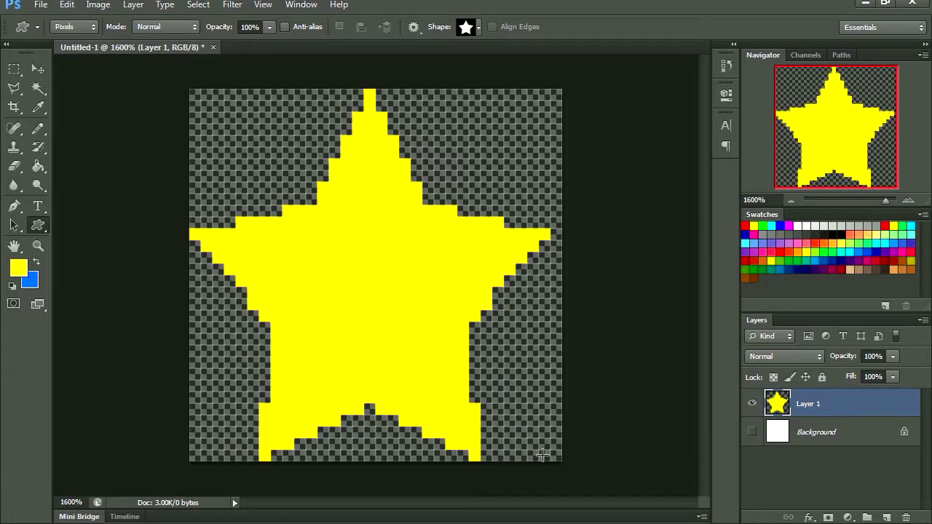
pyautogui.press('v')
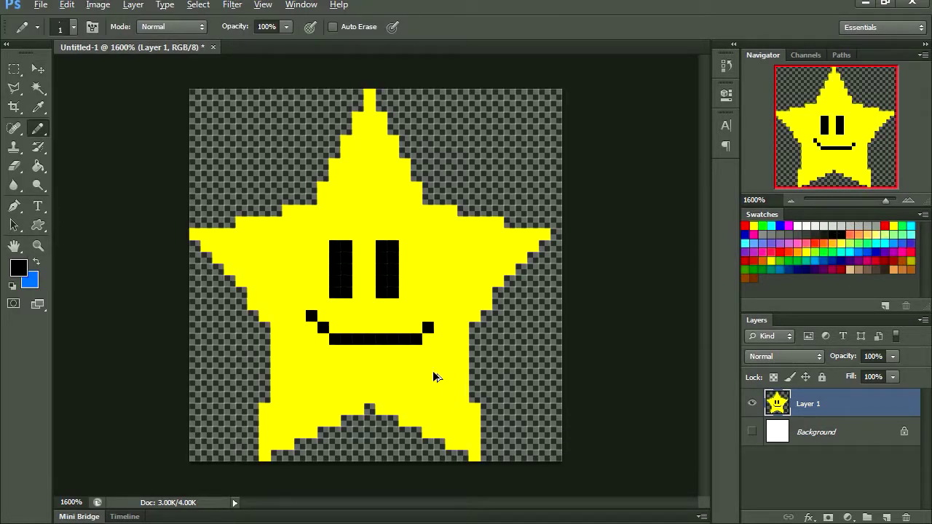
# Step: Delete the Background layer and save the star drawing as star.png in the Animation folder
pyautogui.click(820, 433)
pyautogui.click(906, 518)
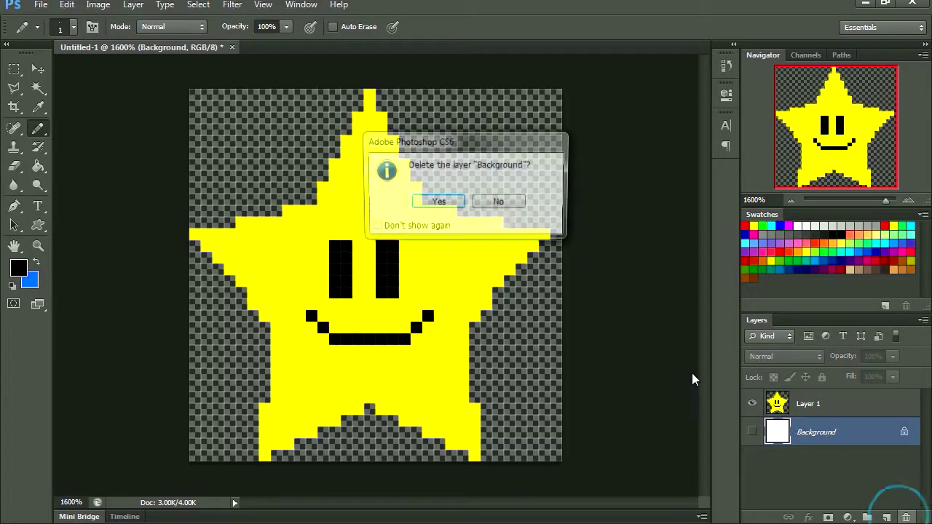
pyautogui.click(446, 202)
pyautogui.hotkey('ctrl', 'shift', 's')
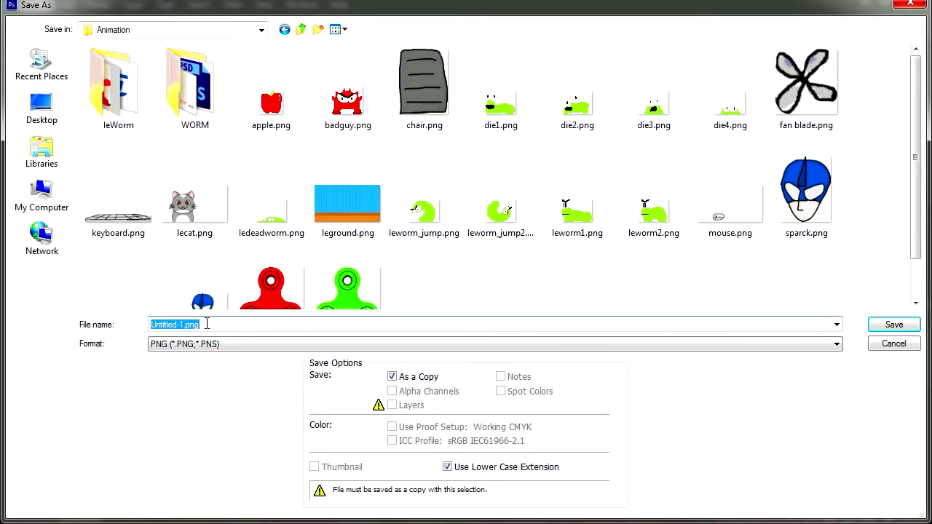
pyautogui.write('d')
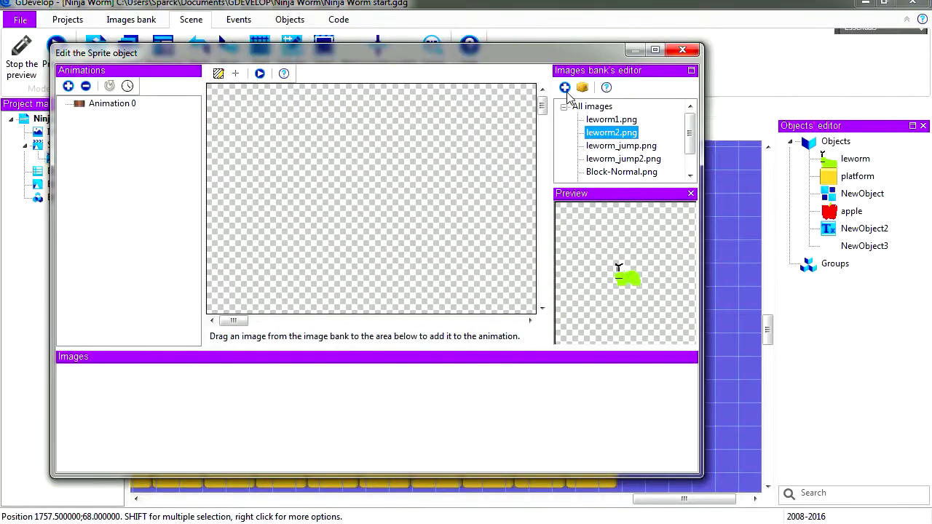
# Step: Back in GDevelop, import star.png from the Animation folder into the image bank
pyautogui.click(566, 88)
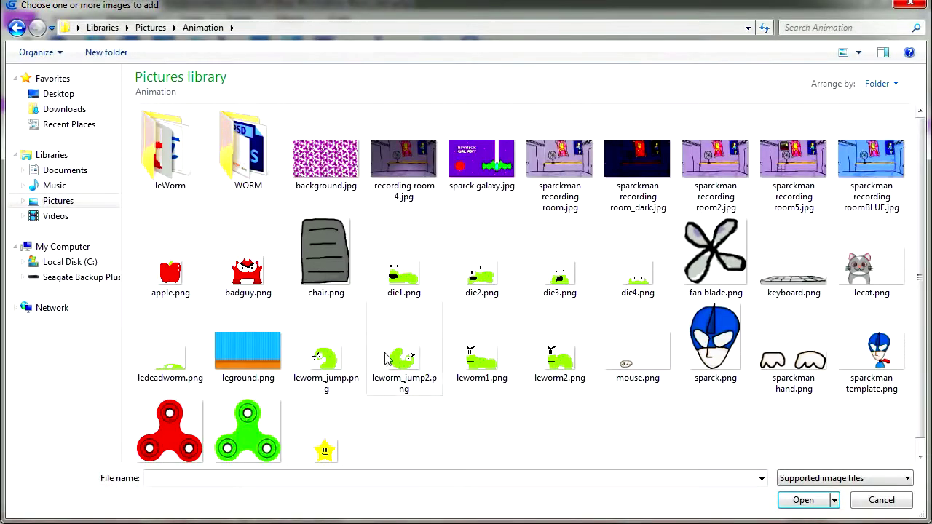
pyautogui.click(324, 449)
pyautogui.click(803, 500)
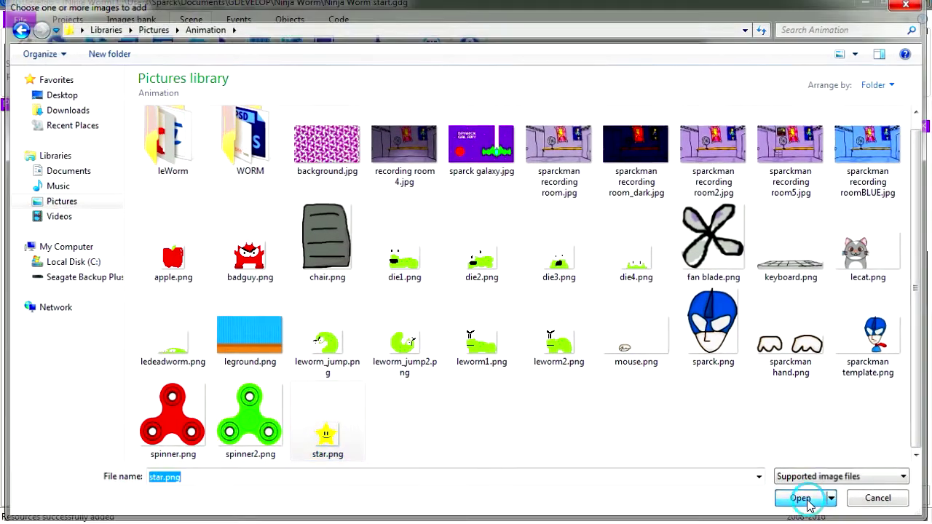
# Step: Add star.png from the image bank to the new sprite's Animation 0 and leave the sprite editor
pyautogui.scroll(-1, 689, 131)
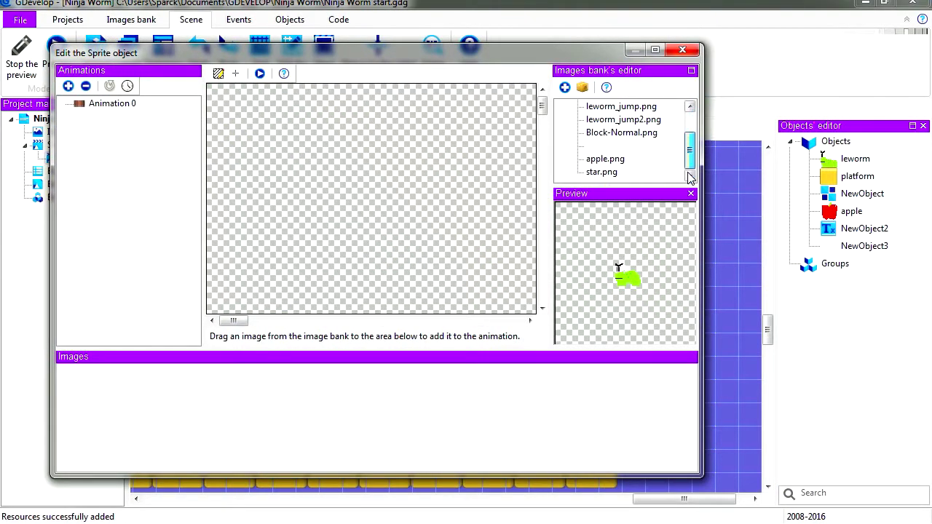
pyautogui.click(602, 172)
pyautogui.moveTo(604, 177); pyautogui.dragTo(588, 444)
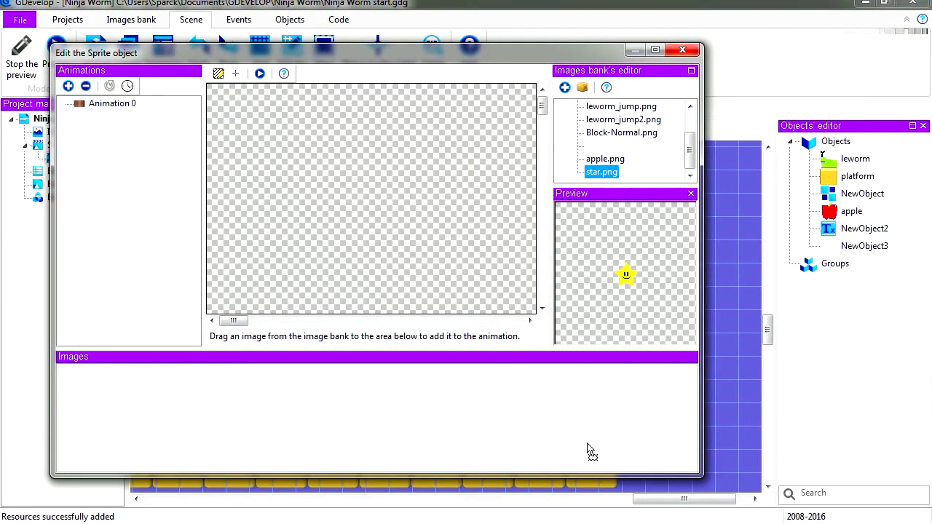
pyautogui.moveTo(110, 413); pyautogui.dragTo(110, 413)
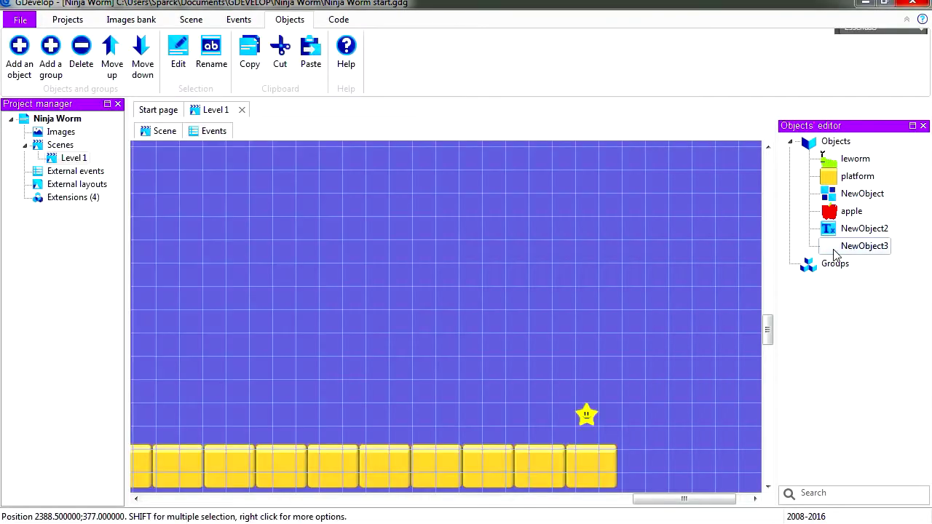
# Step: Open the star object NewObject3 for editing and close its editor again to refresh its thumbnail
pyautogui.rightClick(847, 251)
pyautogui.click(796, 254)
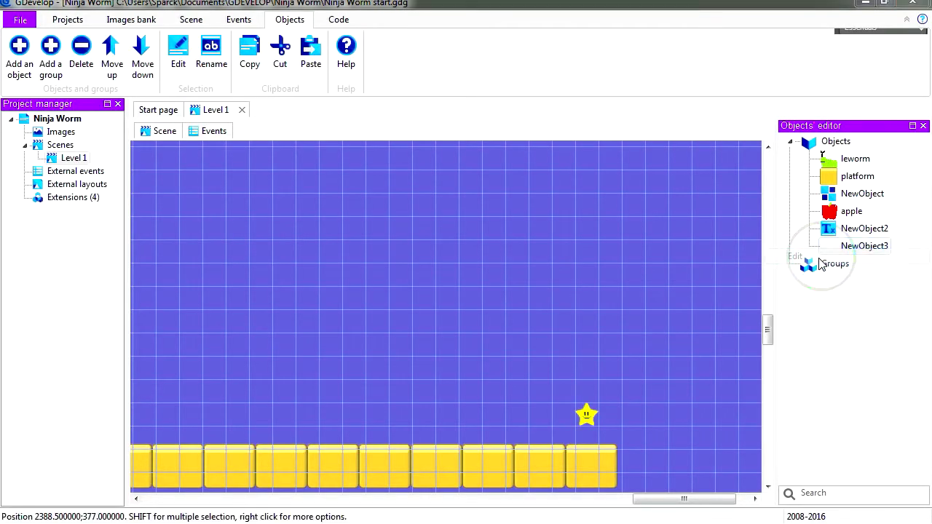
pyautogui.click(680, 51)
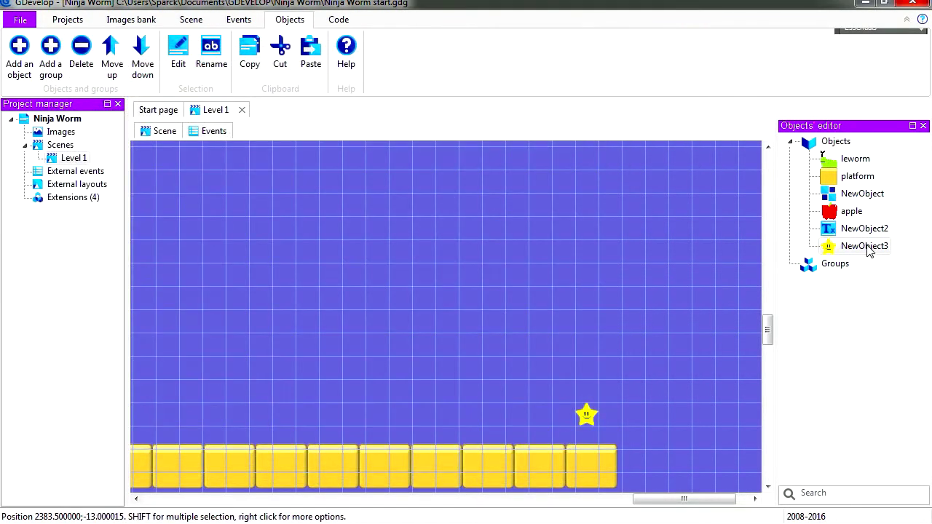
# Step: Rename the object NewObject3 to start and raise the star instance higher above the end of the floor
pyautogui.click(880, 246)
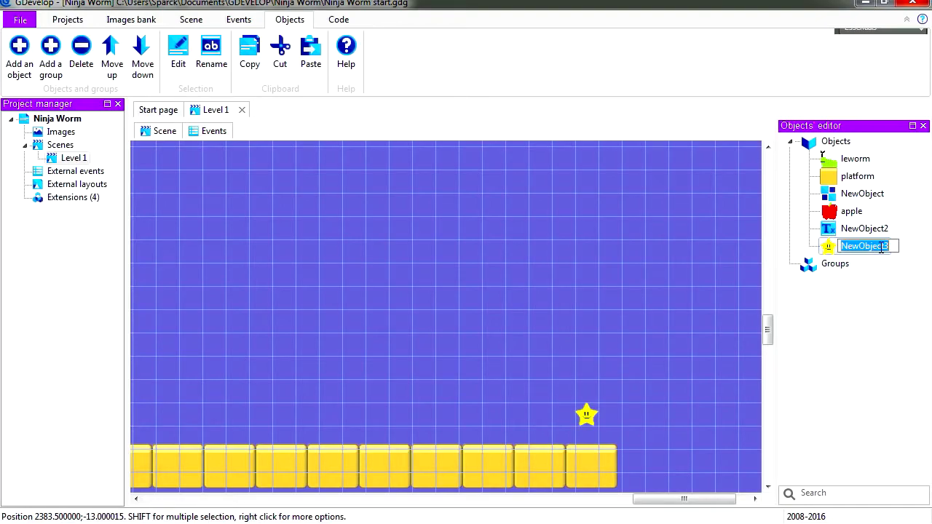
pyautogui.write('start')
pyautogui.moveTo(585, 415); pyautogui.dragTo(583, 345)
pyautogui.click(619, 397)
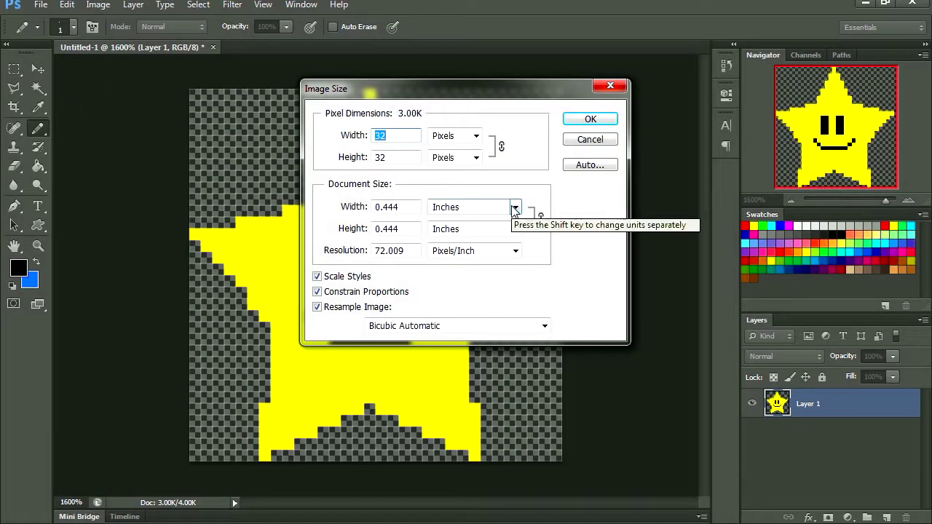
# Step: Resize the star image to 64 pixels wide in Photoshop, and back in GDevelop shift the enlarged star away from the floor's end
pyautogui.write('64')
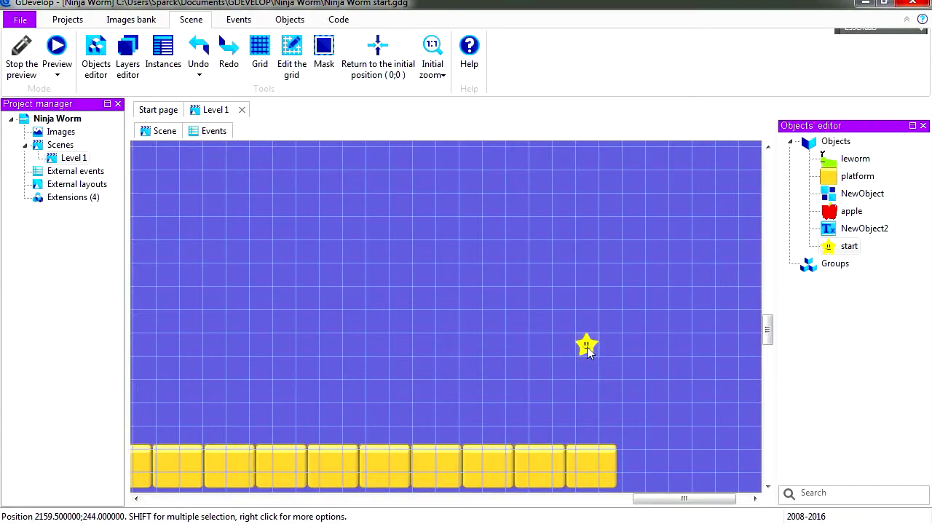
pyautogui.click(587, 348)
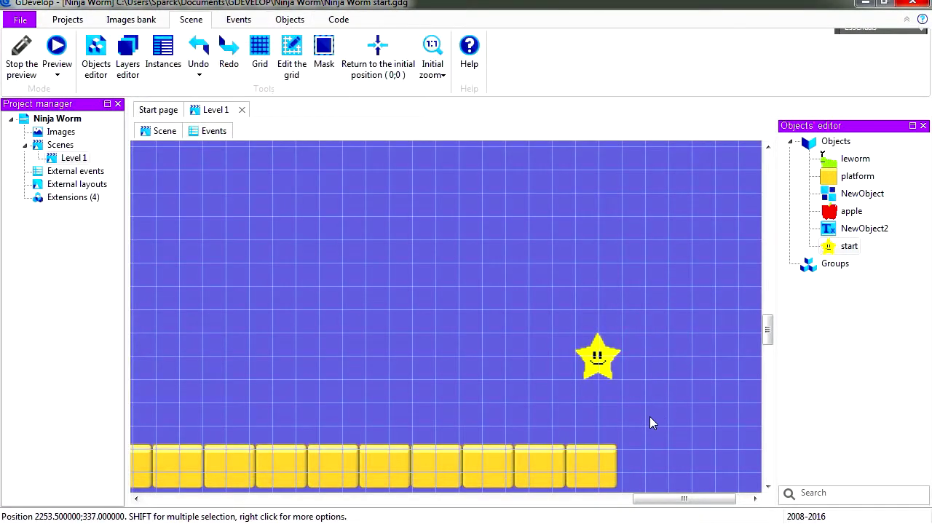
pyautogui.moveTo(593, 371); pyautogui.dragTo(501, 370)
pyautogui.click(686, 393)
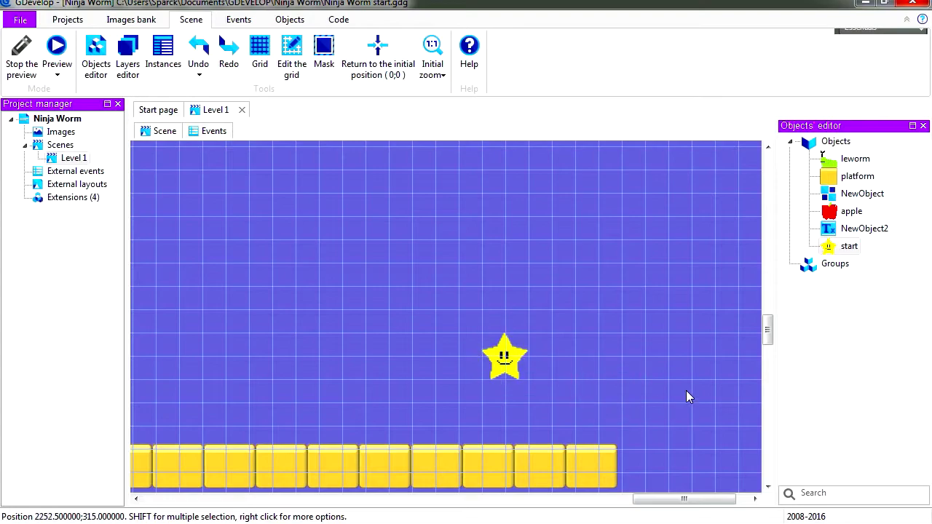
# Step: Stack four platform blocks into a wall at the end of the floor and move the star one grid cell farther from it
pyautogui.moveTo(858, 177); pyautogui.dragTo(588, 421)
pyautogui.click(628, 452)
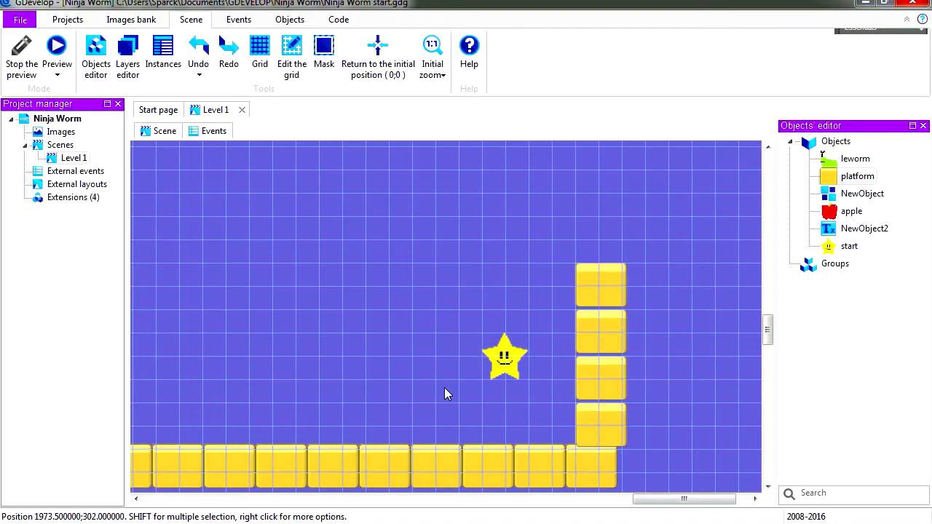
pyautogui.moveTo(445, 389); pyautogui.dragTo(602, 388, button='middle')
pyautogui.click(649, 365)
pyautogui.moveTo(648, 359); pyautogui.dragTo(625, 359)
# Step: Add platform blocks on the floor below the two apples and two stair-stepped blocks between the apples and the star
pyautogui.moveTo(494, 373); pyautogui.dragTo(586, 370, button='middle')
pyautogui.moveTo(452, 362); pyautogui.dragTo(516, 385, button='middle')
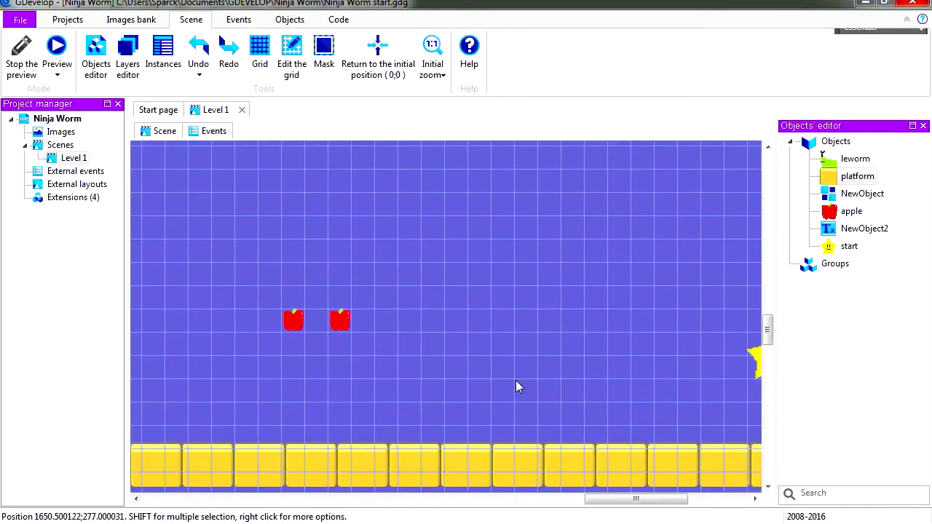
pyautogui.rightClick(572, 405)
pyautogui.click(608, 437)
pyautogui.moveTo(562, 404); pyautogui.dragTo(309, 418)
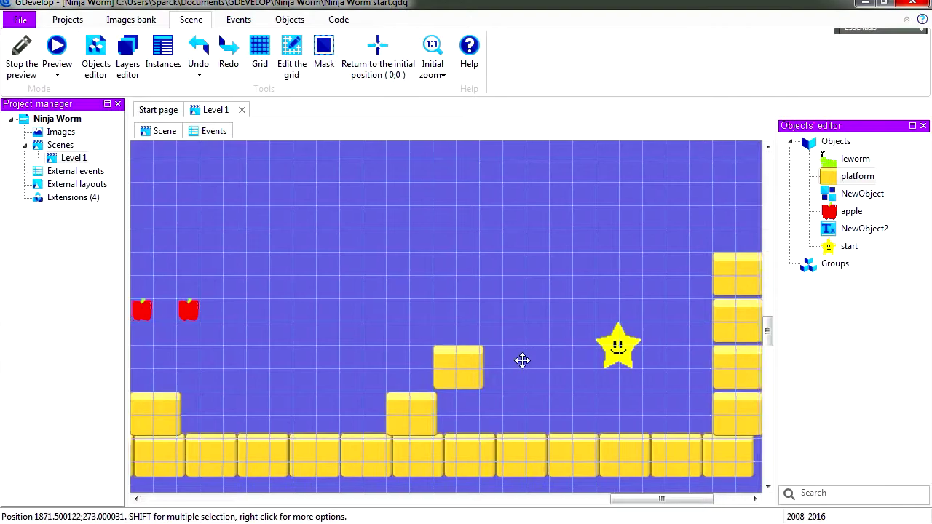
pyautogui.moveTo(520, 362); pyautogui.dragTo(687, 344, button='middle')
pyautogui.moveTo(437, 377); pyautogui.dragTo(676, 335, button='middle')
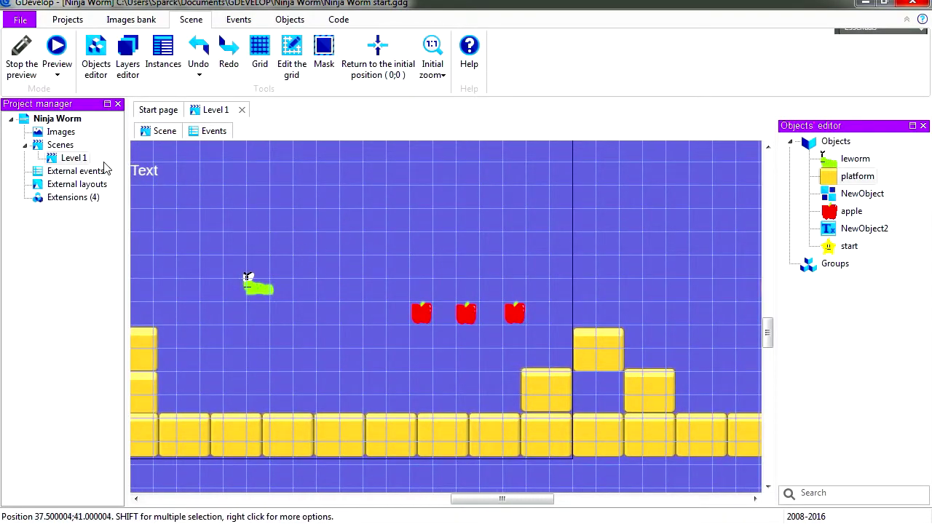
# Step: Duplicate the Level 1 scene by copying and pasting it, and name the copy Level 2
pyautogui.rightClick(81, 161)
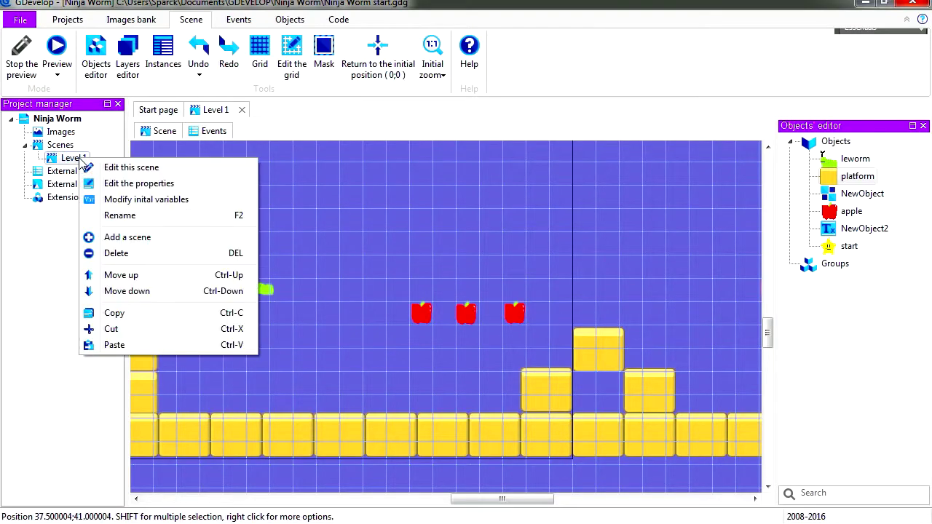
pyautogui.click(121, 314)
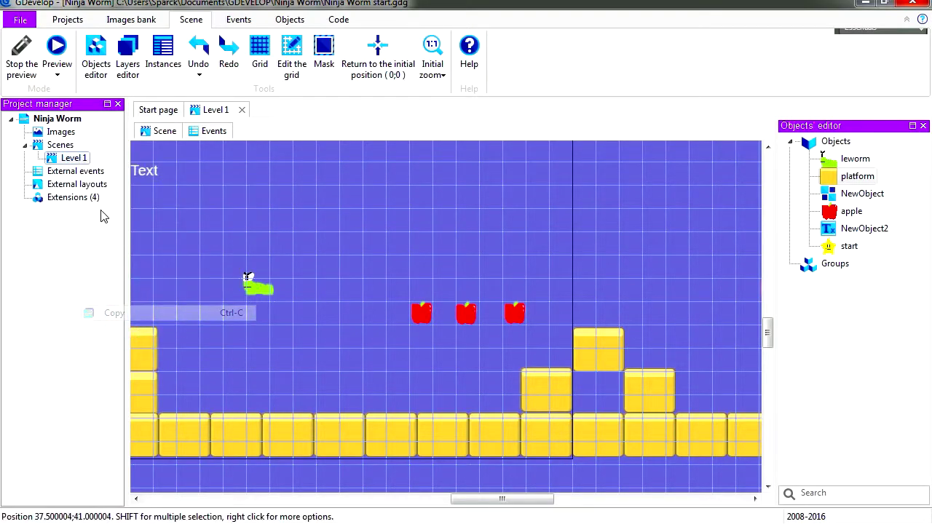
pyautogui.rightClick(76, 159)
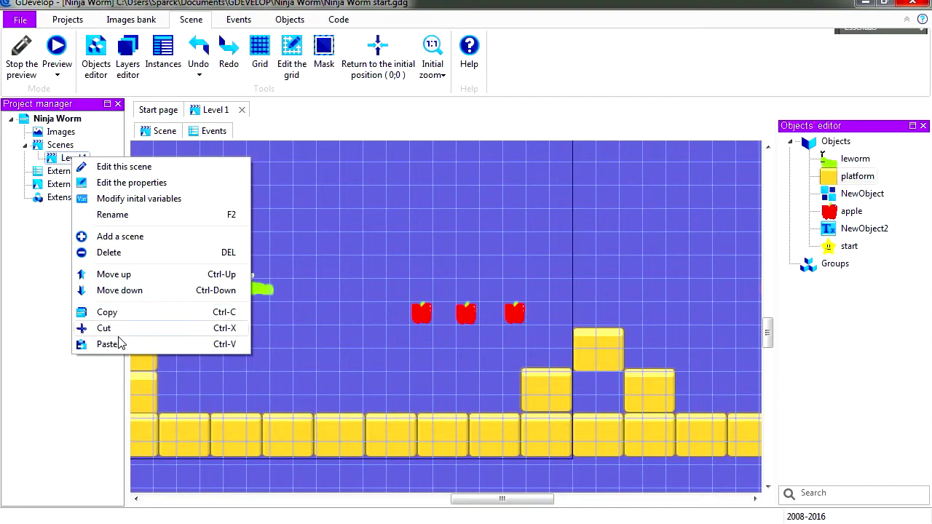
pyautogui.click(117, 344)
pyautogui.click(89, 171)
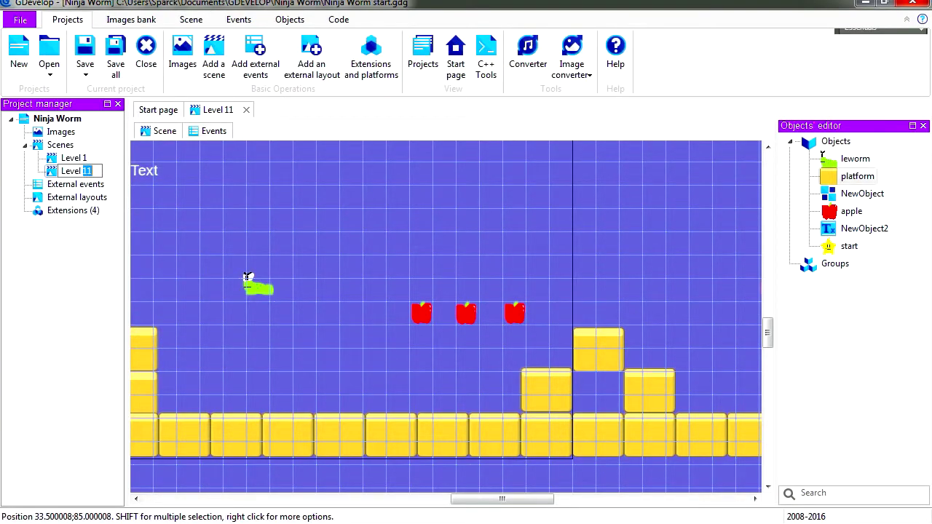
pyautogui.click(56, 163)
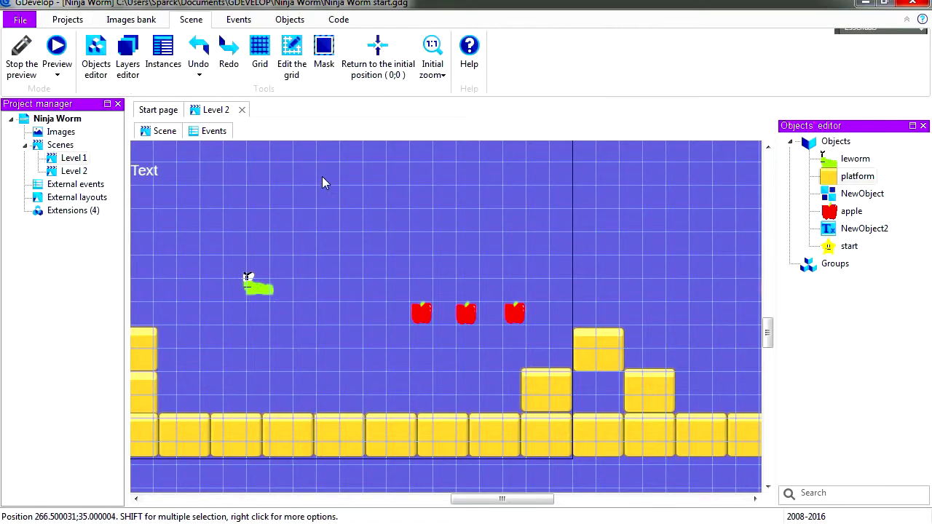
# Step: Open the events of Level 1 and add a new empty event after the apple collision event
pyautogui.click(213, 131)
pyautogui.doubleClick(71, 159)
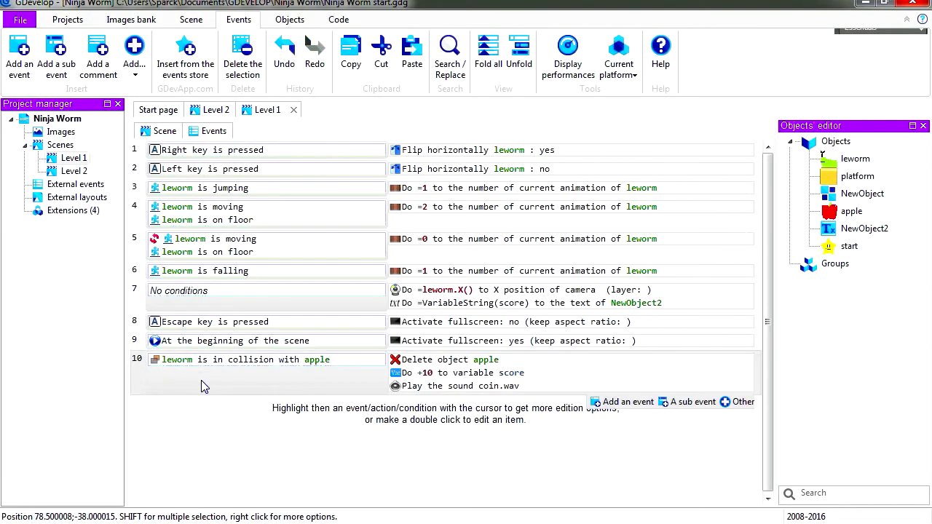
pyautogui.click(20, 57)
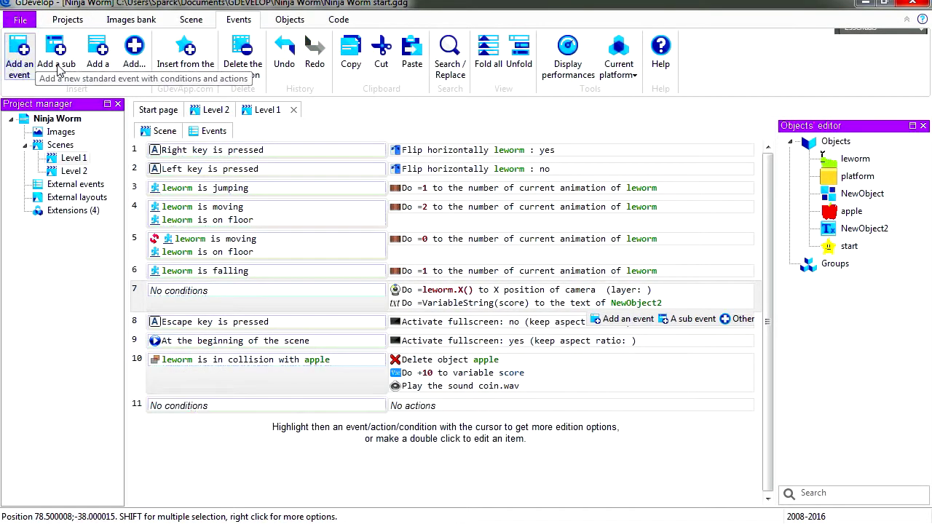
# Step: Give the new event a Collision condition between the objects leworm and start
pyautogui.click(187, 418)
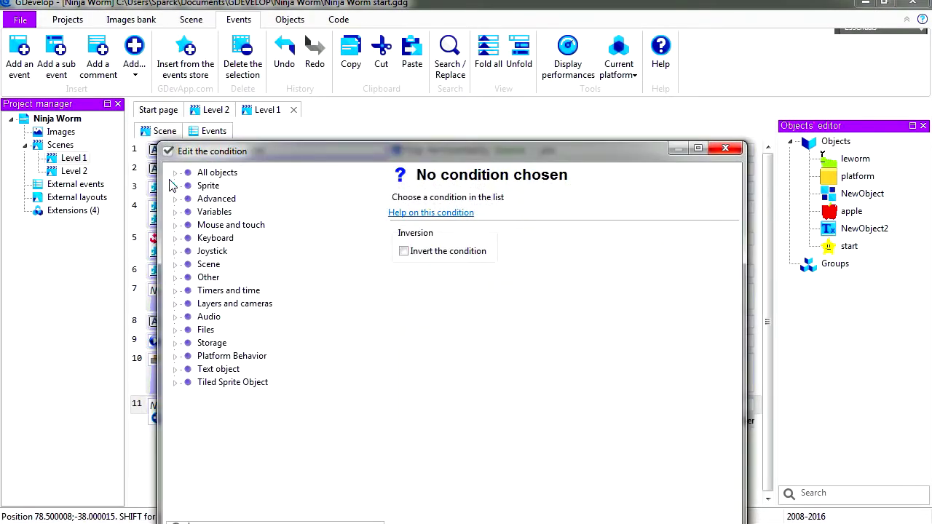
pyautogui.click(174, 173)
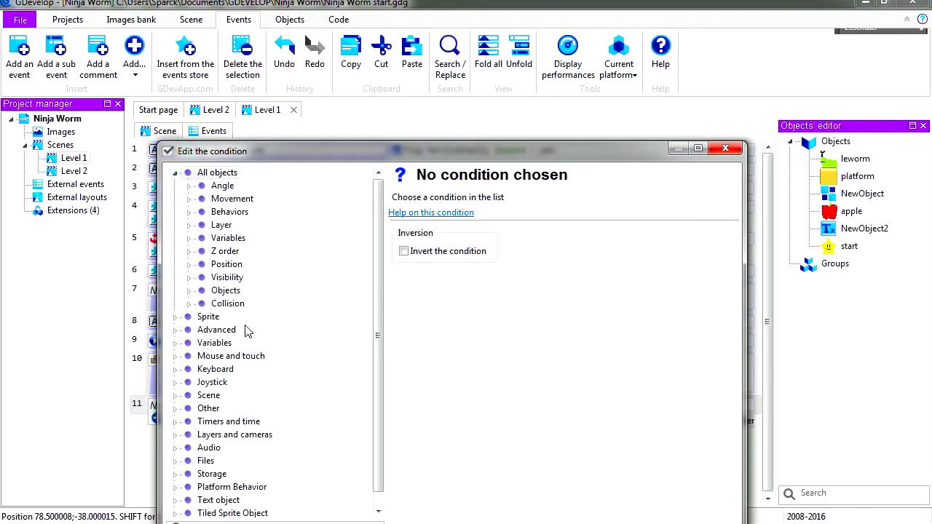
pyautogui.click(190, 304)
pyautogui.click(241, 317)
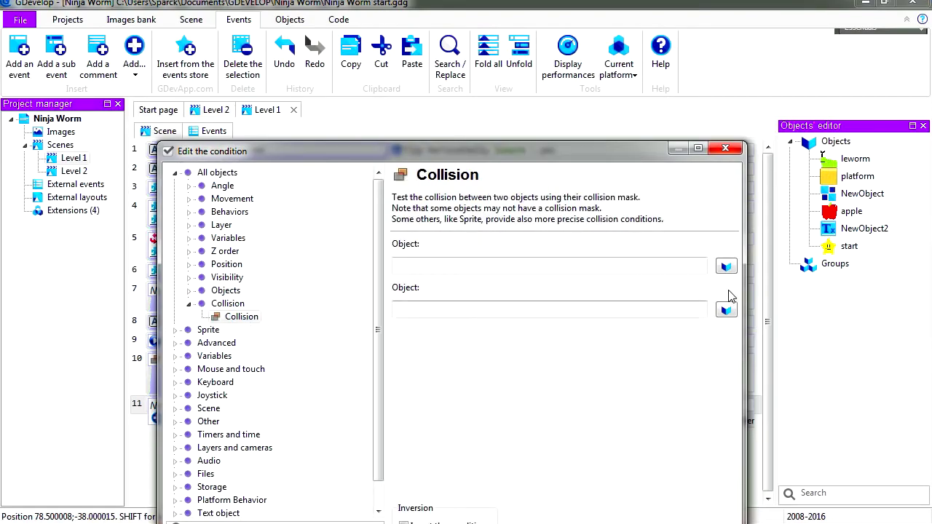
pyautogui.click(726, 267)
pyautogui.moveTo(351, 209); pyautogui.dragTo(483, 121)
pyautogui.click(416, 159)
pyautogui.click(512, 455)
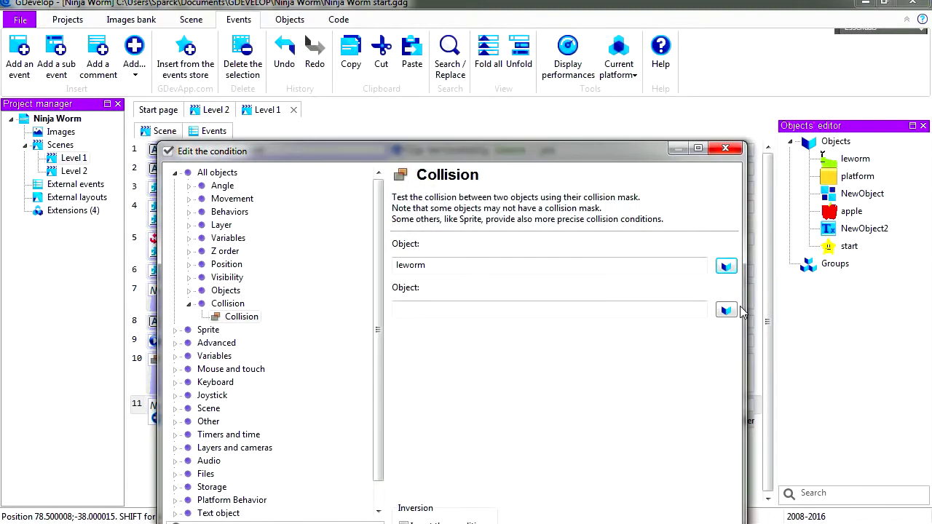
pyautogui.click(726, 310)
pyautogui.doubleClick(286, 332)
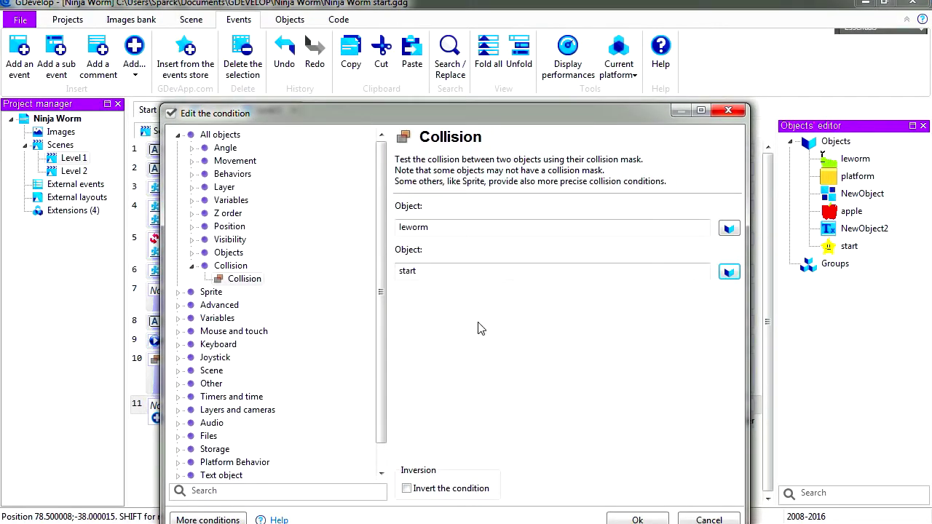
pyautogui.click(638, 519)
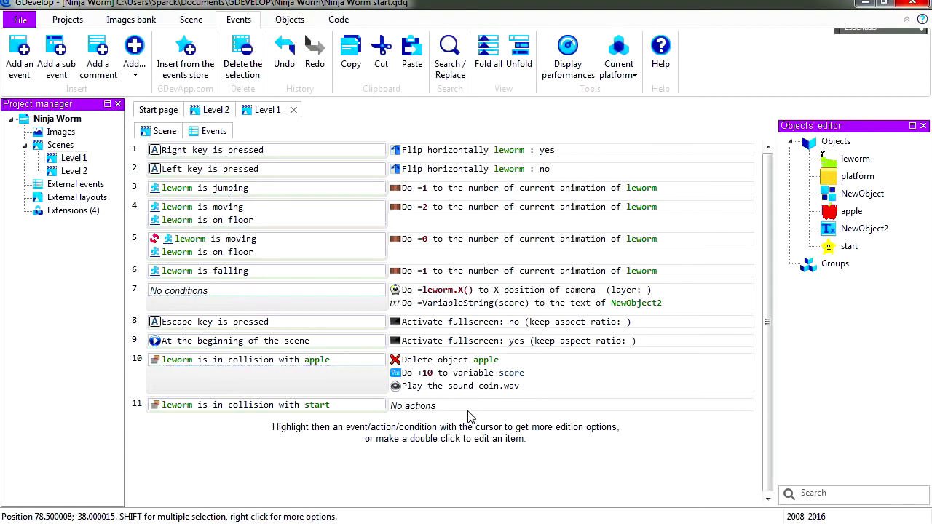
# Step: Add a Change the scene action to the star collision event with "Level 2" as the new scene and stopping paused scenes set to true
pyautogui.click(428, 417)
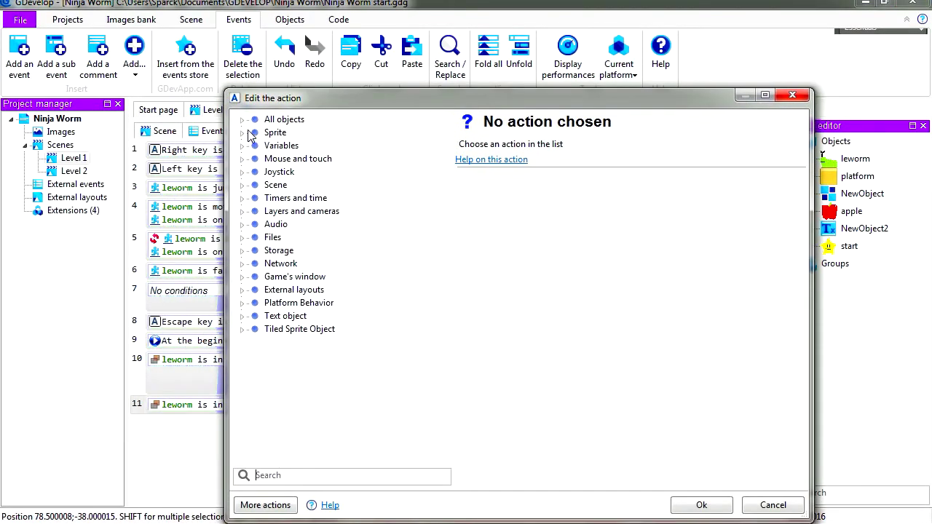
pyautogui.click(241, 186)
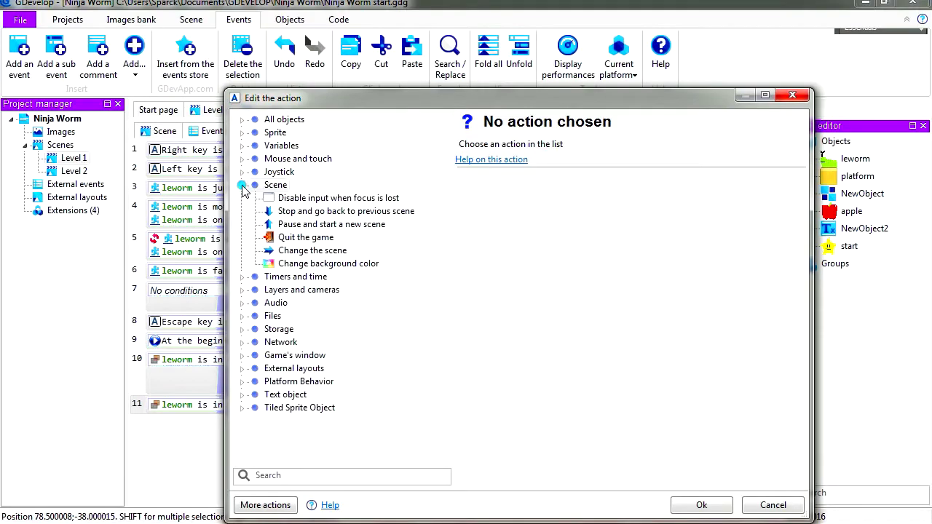
pyautogui.click(311, 251)
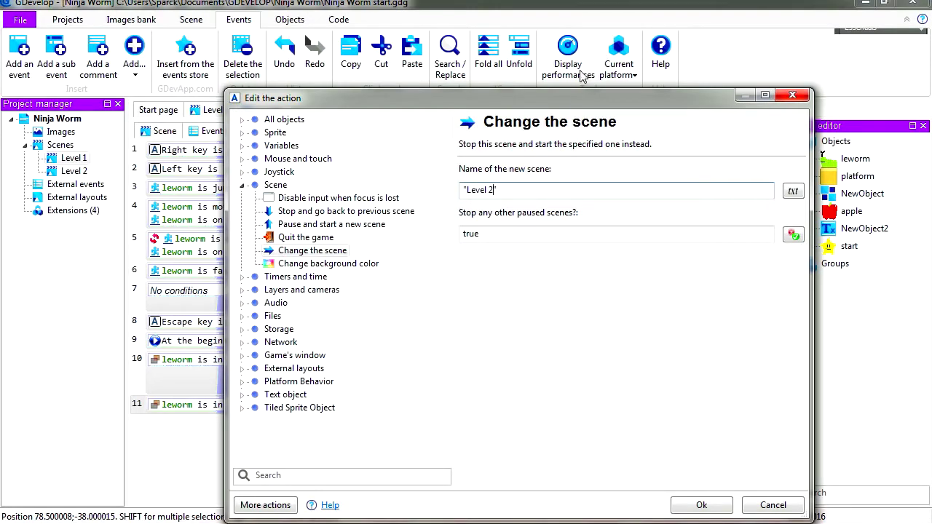
pyautogui.moveTo(558, 99); pyautogui.dragTo(530, 35)
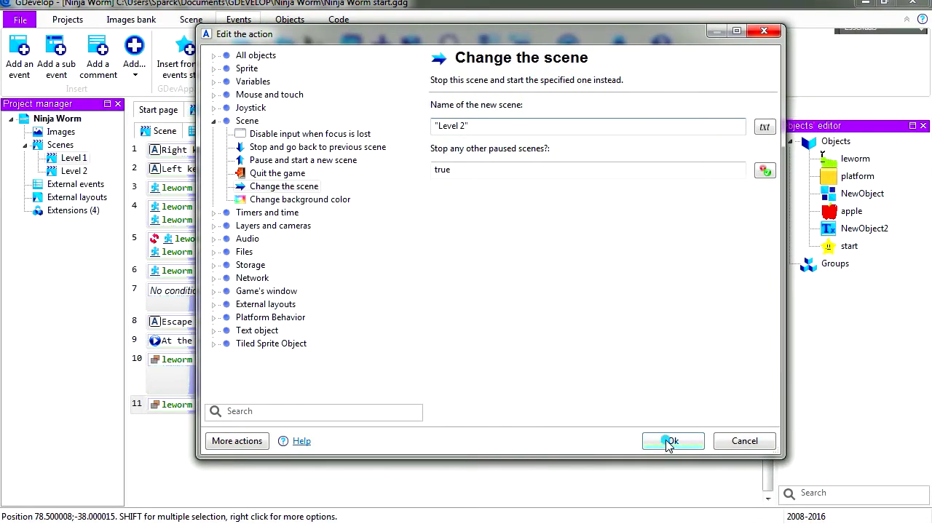
pyautogui.click(670, 442)
# Step: Return to the Level 1 scene layout and start its preview in a separate window
pyautogui.click(163, 131)
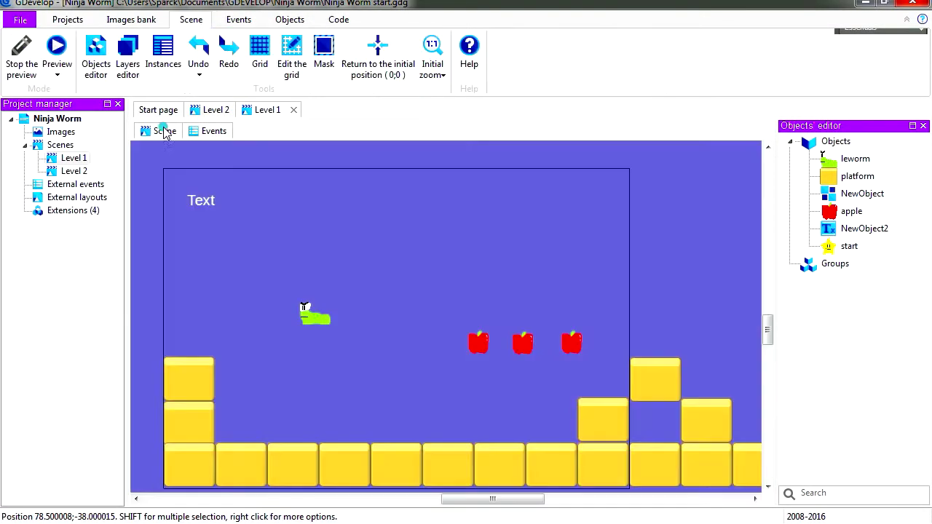
pyautogui.click(57, 46)
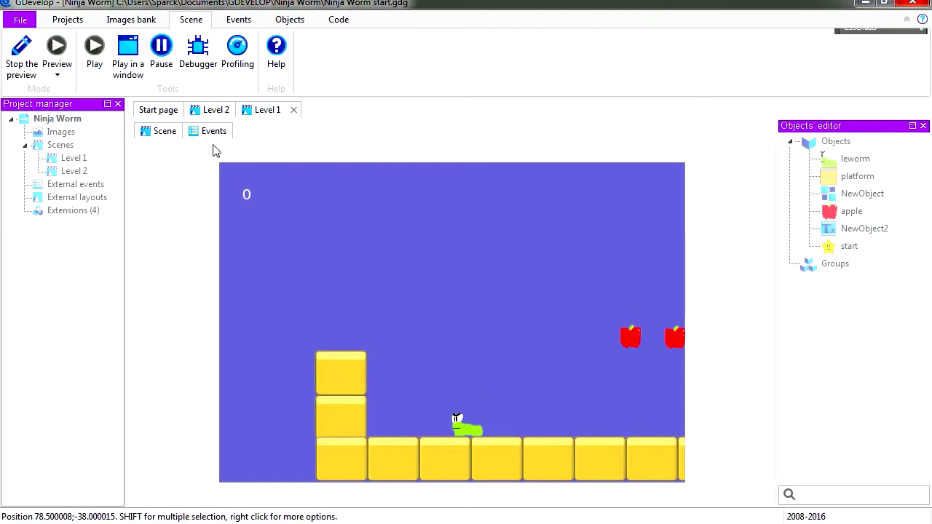
pyautogui.click(155, 52)
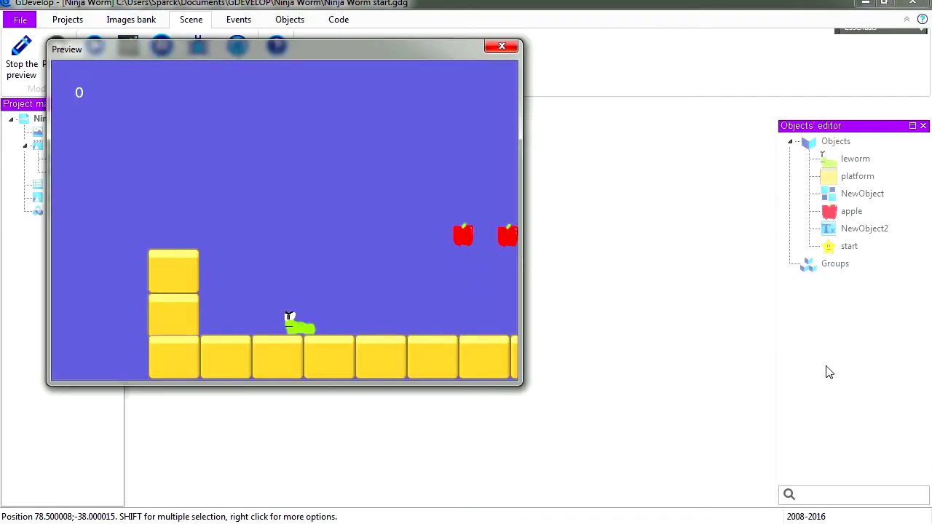
# Step: Play Level 1 by running and jumping the worm to the star to test the scene change, and close the preview window
pyautogui.press('Right')
pyautogui.press('space')
pyautogui.press('space')
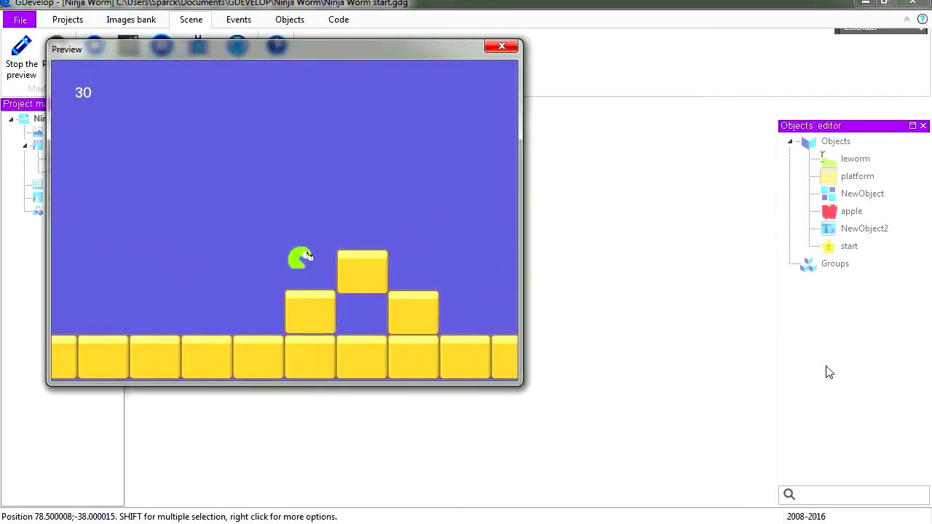
pyautogui.press('space')
pyautogui.press('Right')
pyautogui.press('space')
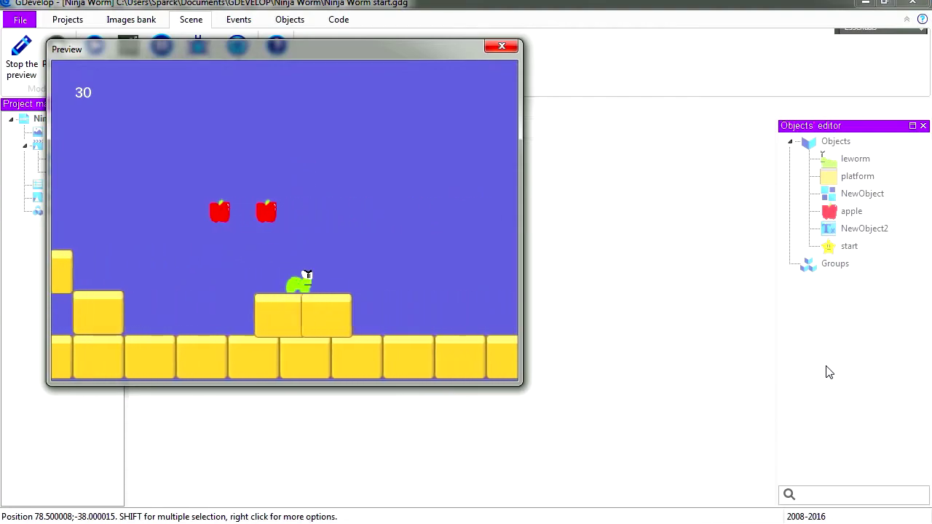
pyautogui.press('Right')
pyautogui.press('space')
pyautogui.press('space')
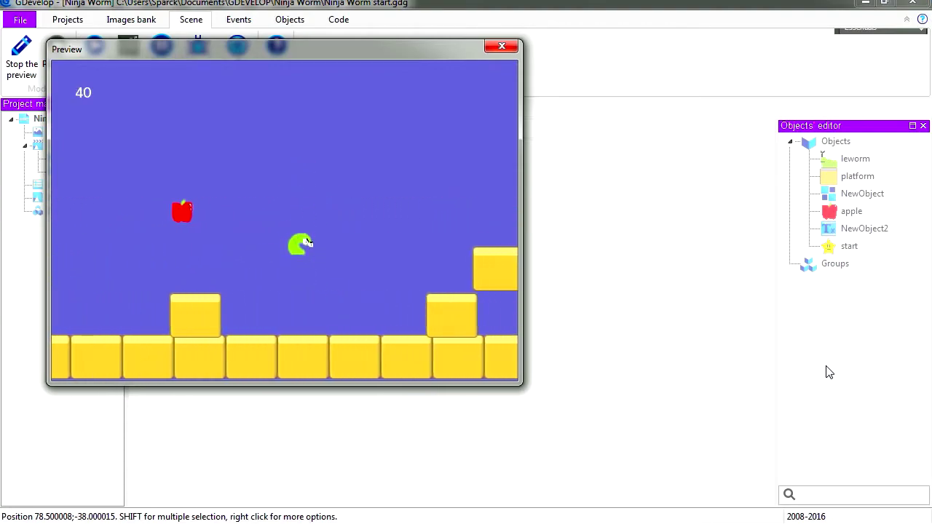
pyautogui.press('Right')
pyautogui.press('space')
pyautogui.press('space')
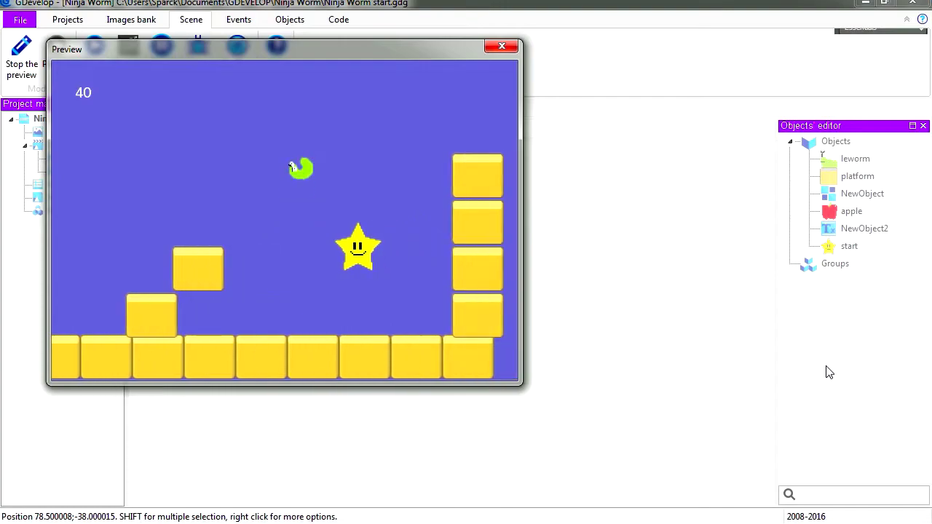
pyautogui.press('Right')
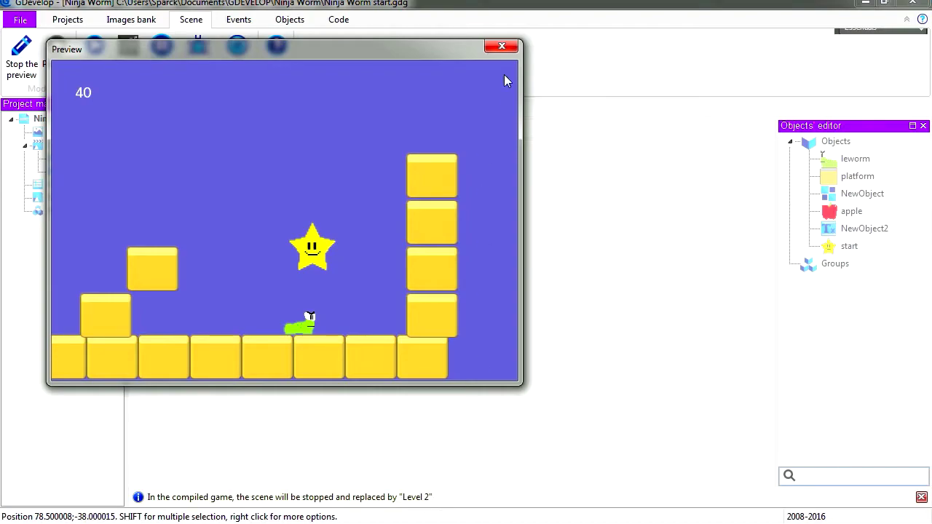
pyautogui.click(502, 46)
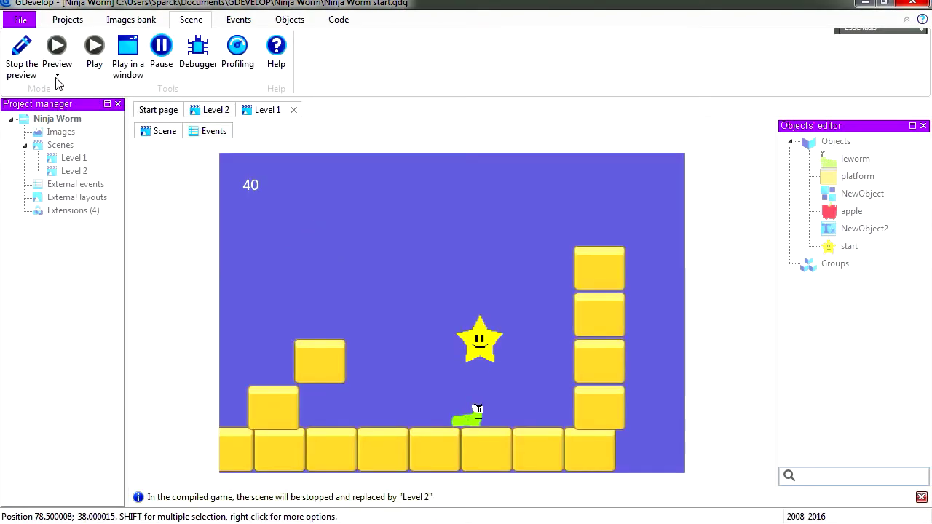
# Step: Stop the scene preview, compile the project to a native executable and run the compiled game
pyautogui.click(22, 51)
pyautogui.click(20, 19)
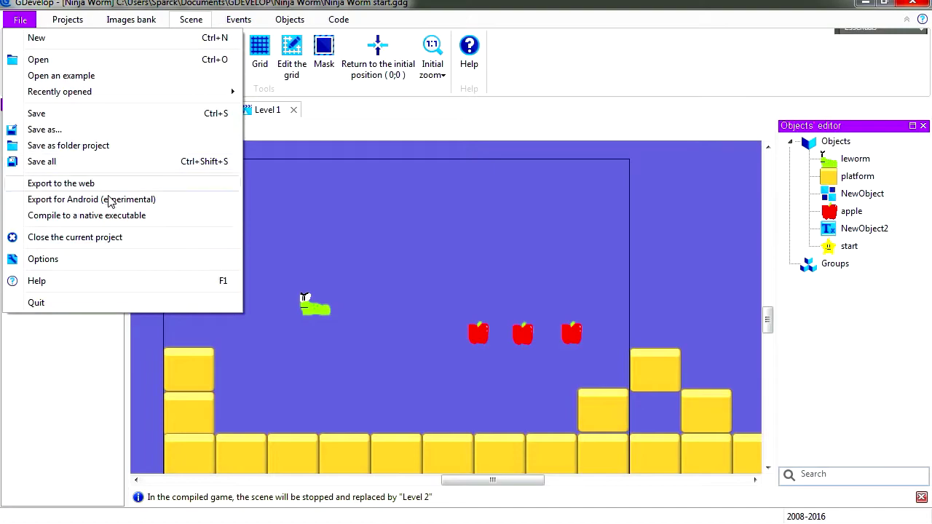
pyautogui.click(79, 217)
pyautogui.click(556, 218)
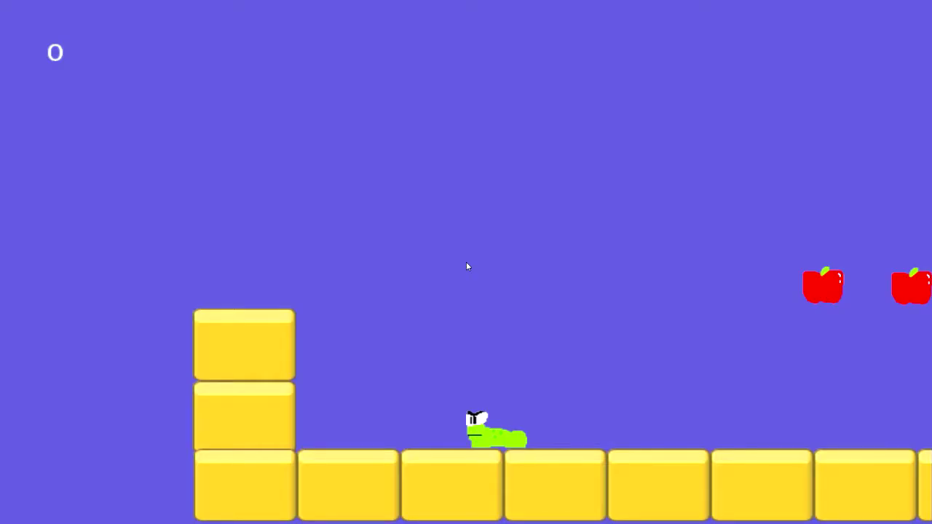
# Step: Play Level 1 in the compiled game, running and jumping the worm over the platforms and apples until it touches the star
pyautogui.press('Right')
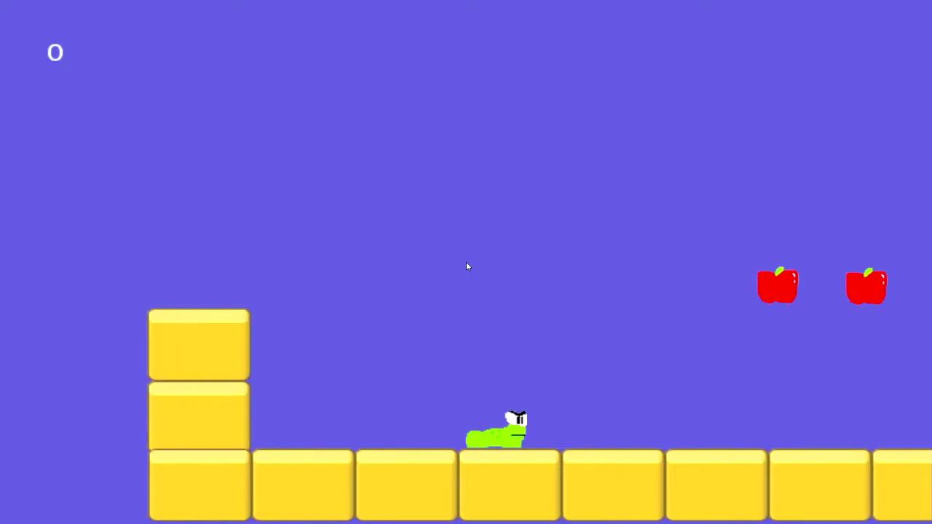
pyautogui.press('space')
pyautogui.press('Right')
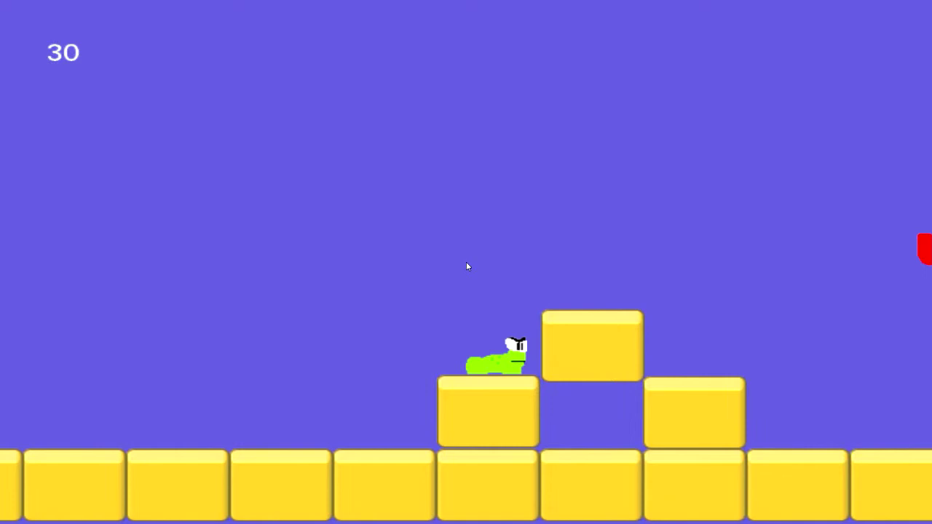
pyautogui.press('space')
pyautogui.press('space')
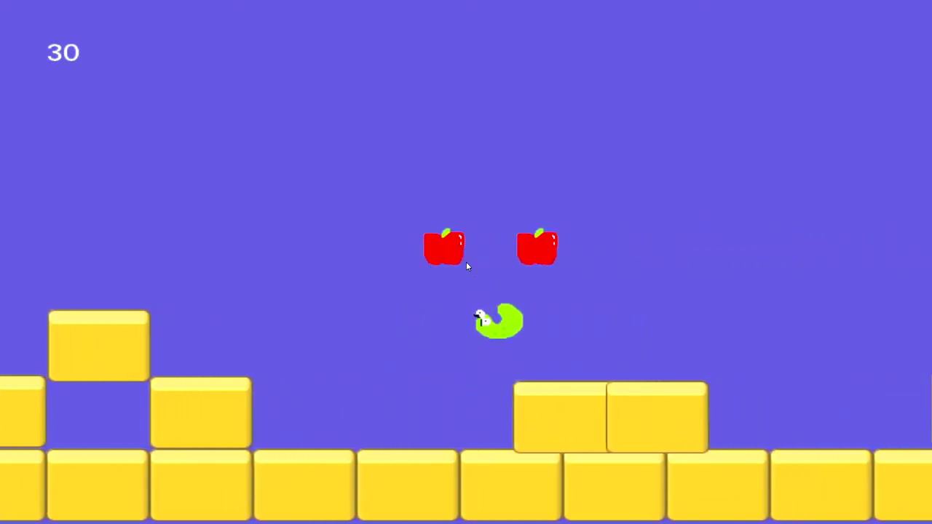
pyautogui.press('space')
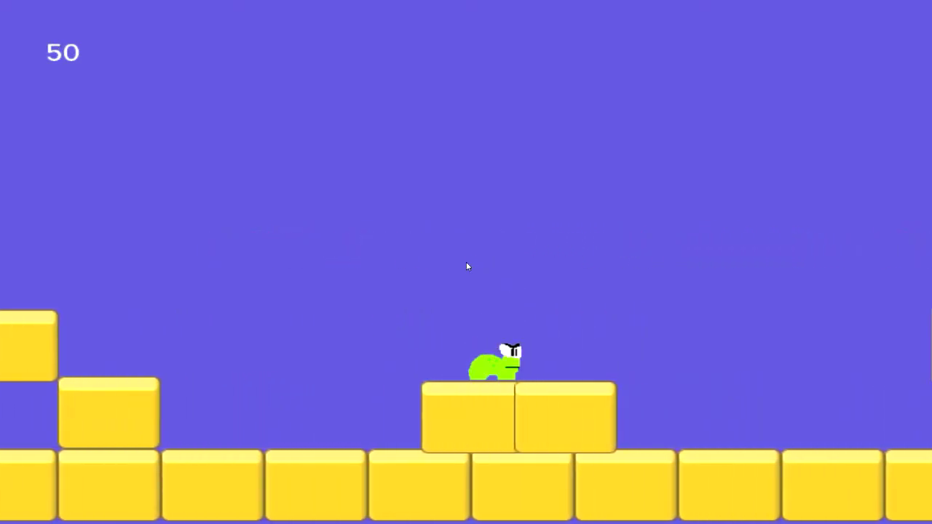
pyautogui.press('space')
pyautogui.press('space')
pyautogui.press('space')
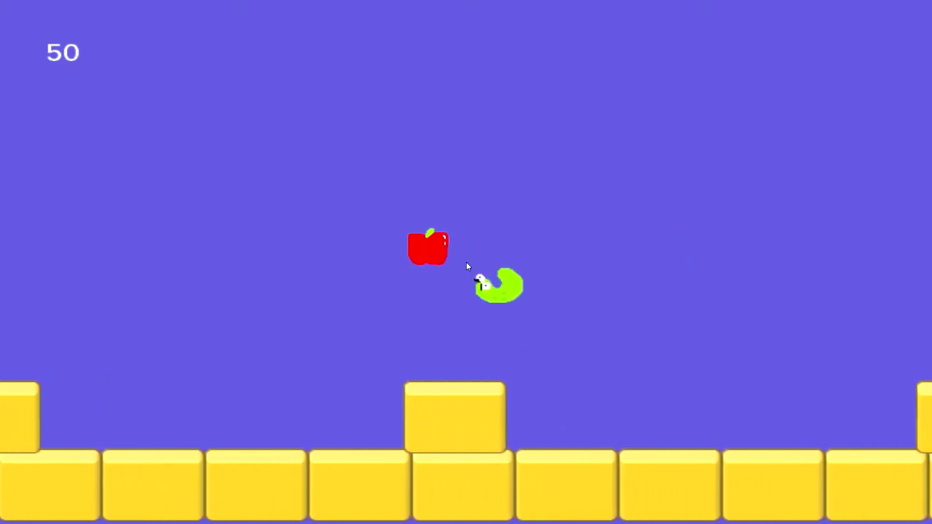
pyautogui.press('space')
pyautogui.press('space')
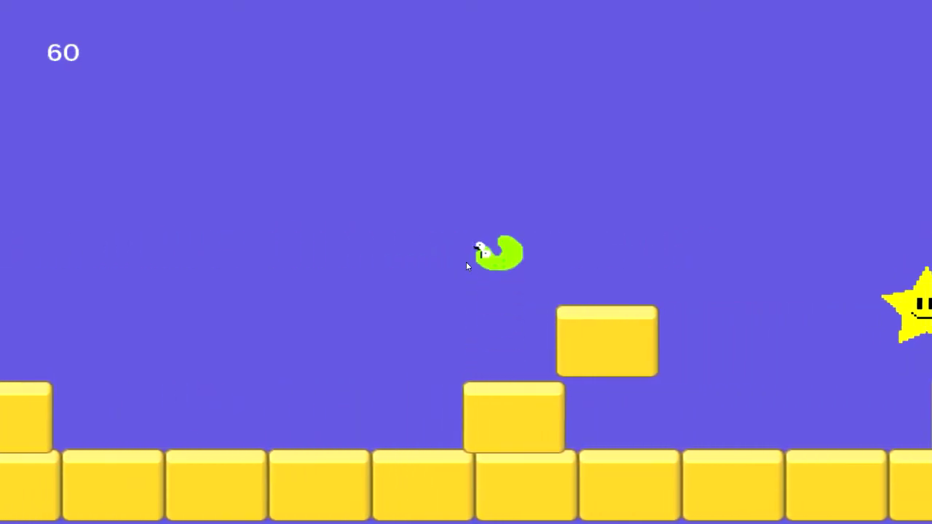
pyautogui.press('space')
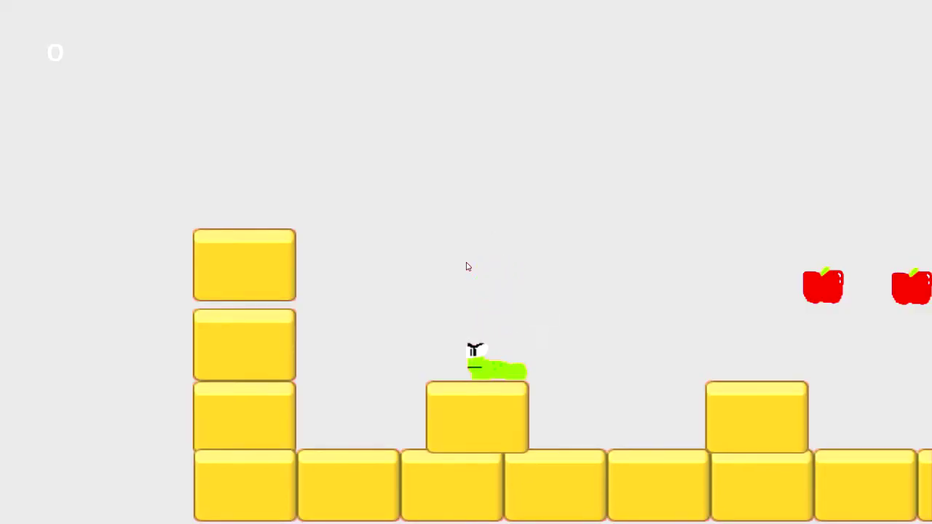
# Step: Play on through Level 2 in the compiled game, climbing the platform staircase and collecting apples
pyautogui.press('space')
pyautogui.press('space')
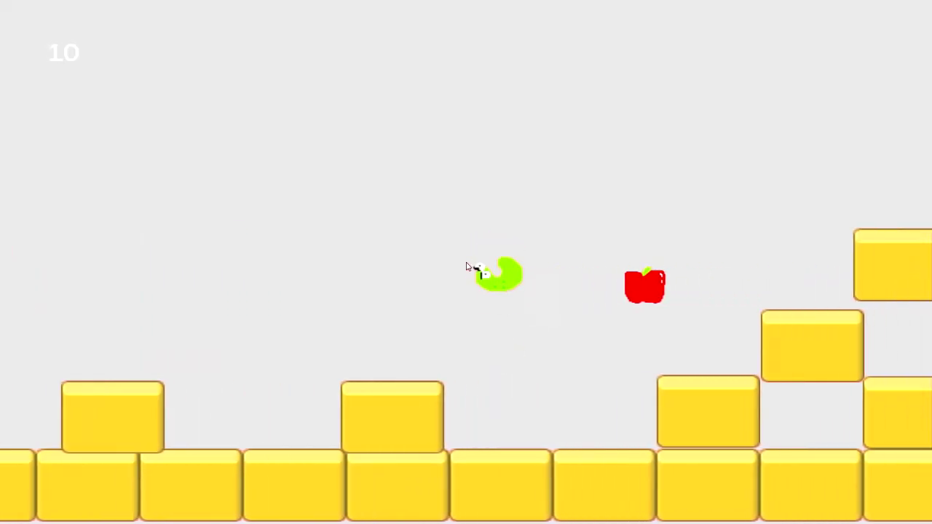
pyautogui.press('space')
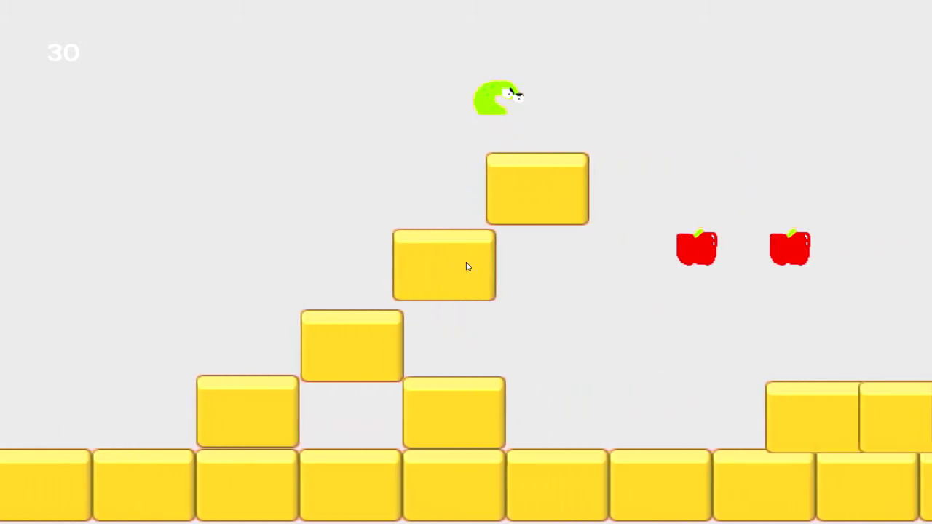
pyautogui.press('space')
pyautogui.press('Left')
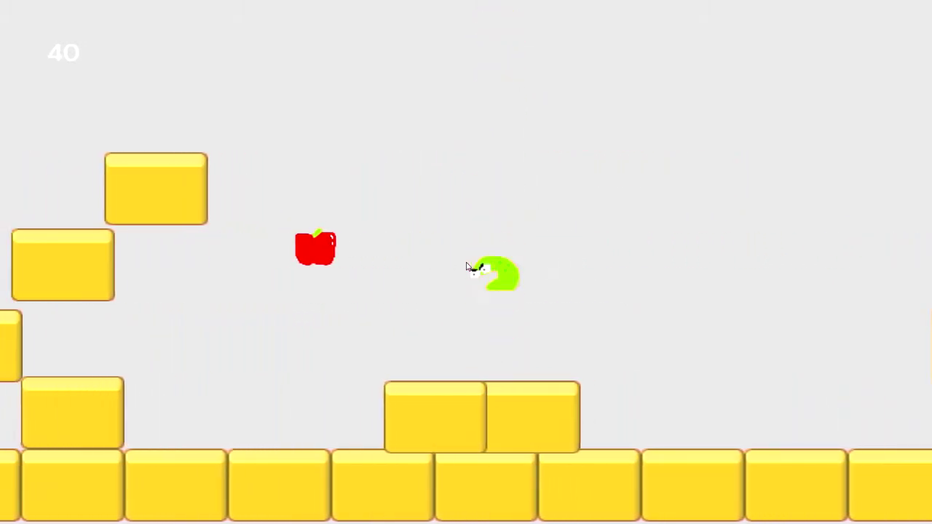
pyautogui.press('space')
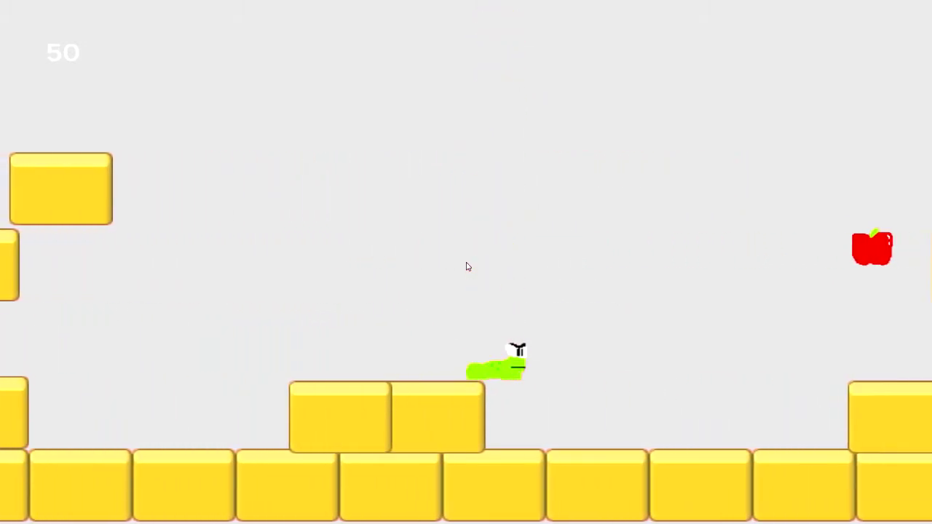
pyautogui.press('space')
pyautogui.press('space')
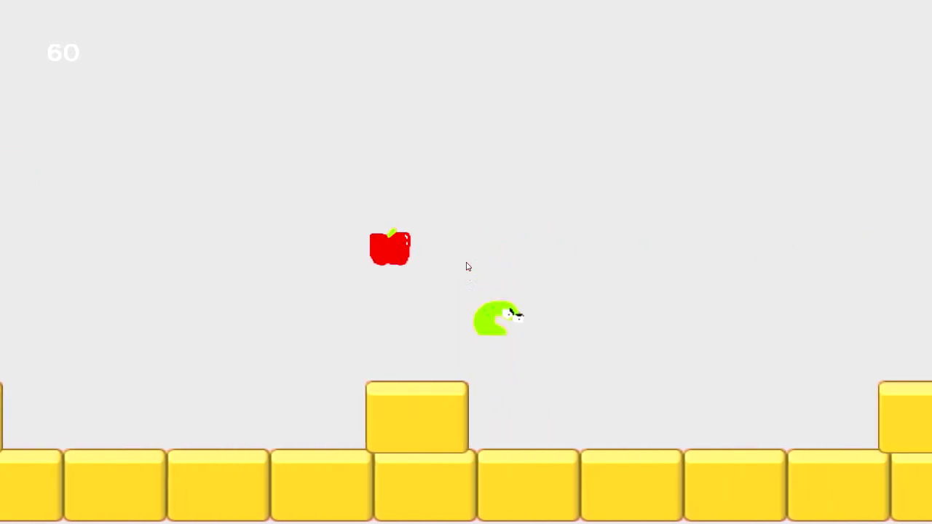
pyautogui.press('Left')
pyautogui.press('space')
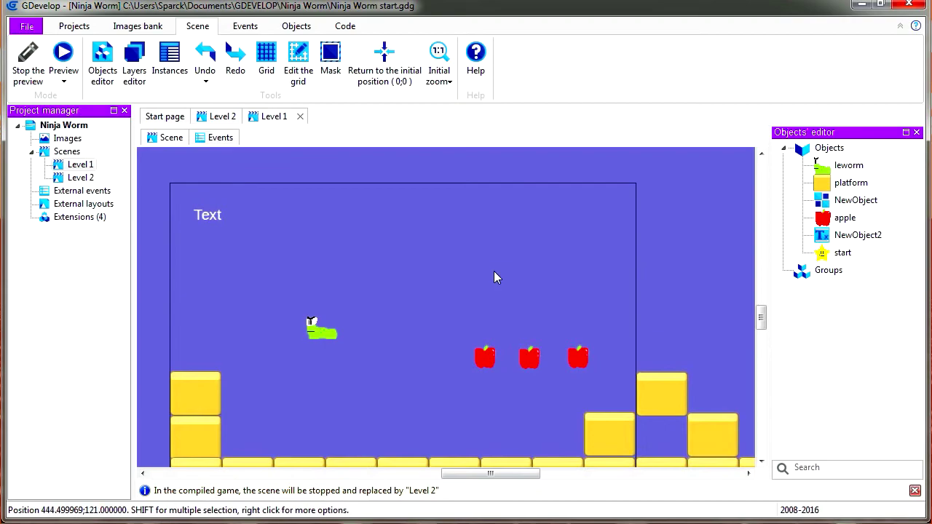
# Step: Run the game in the web browser and play Level 1 up to the star to test the scene change there
pyautogui.moveTo(494, 278); pyautogui.dragTo(481, 246, button='middle')
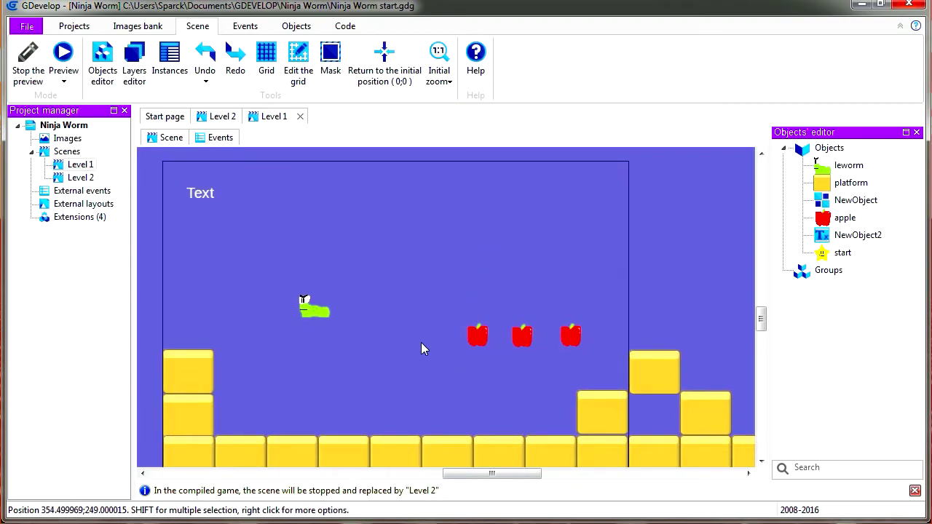
pyautogui.moveTo(401, 321); pyautogui.dragTo(381, 259, button='middle')
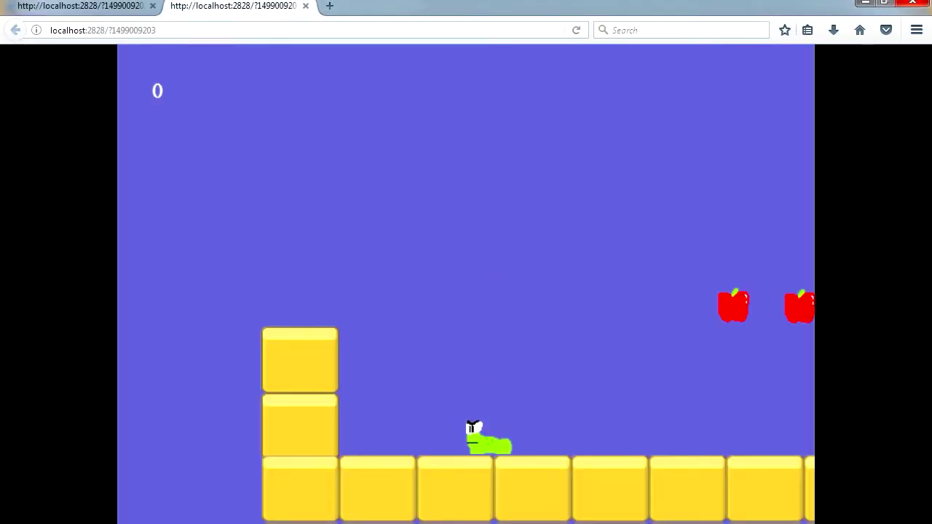
pyautogui.press('Right')
pyautogui.press('space')
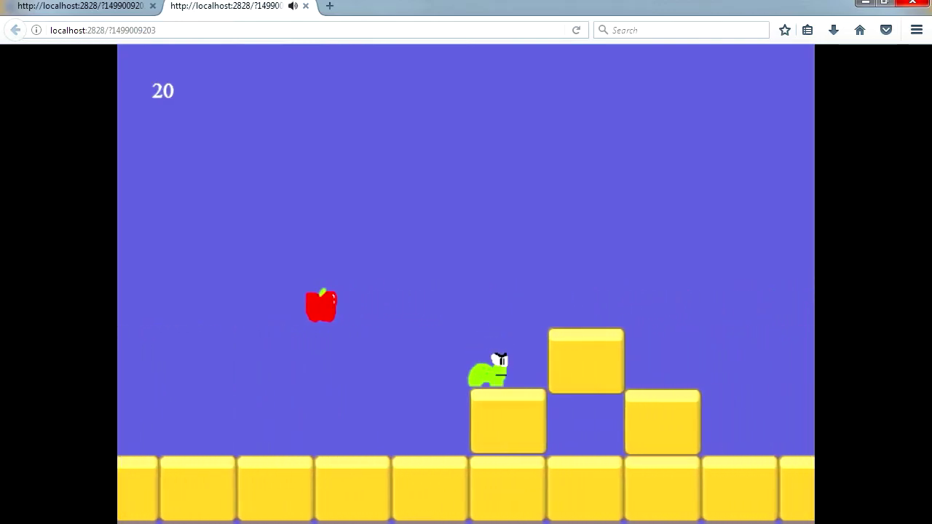
pyautogui.press('space')
pyautogui.press('space')
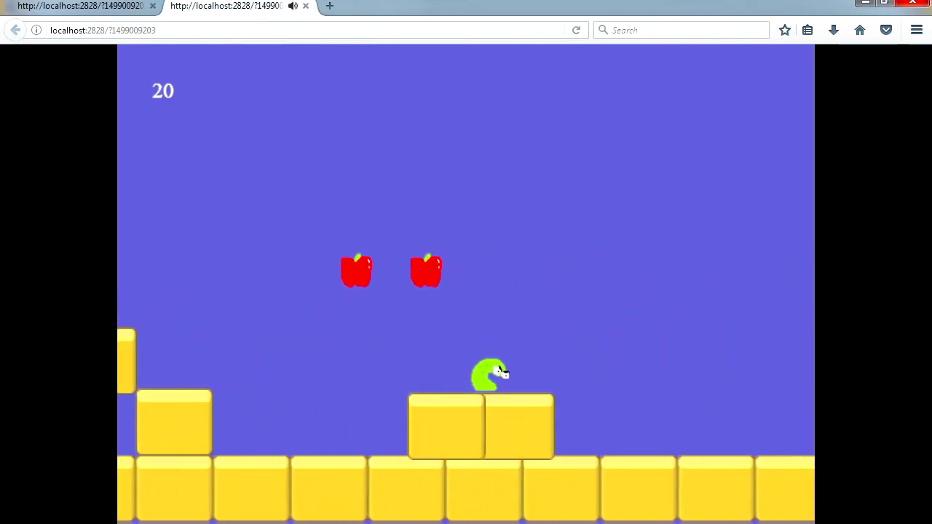
pyautogui.press('space')
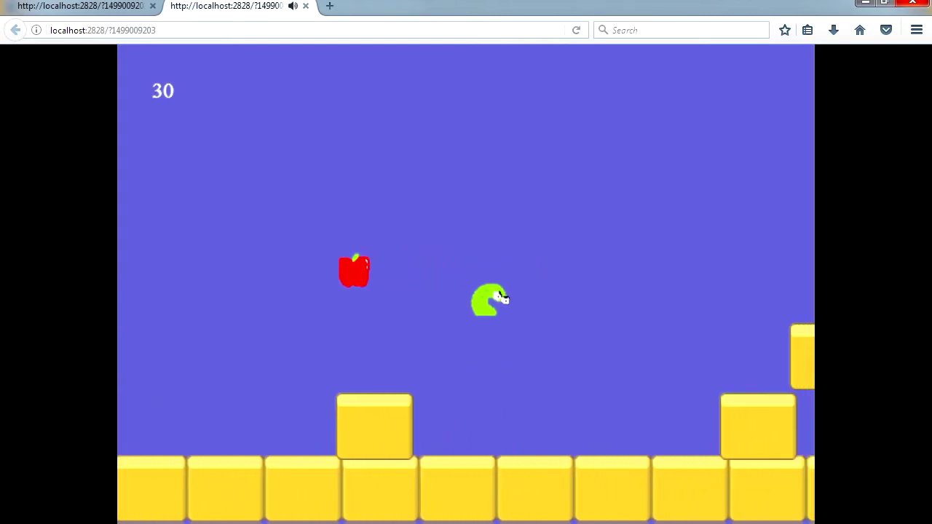
pyautogui.press('space')
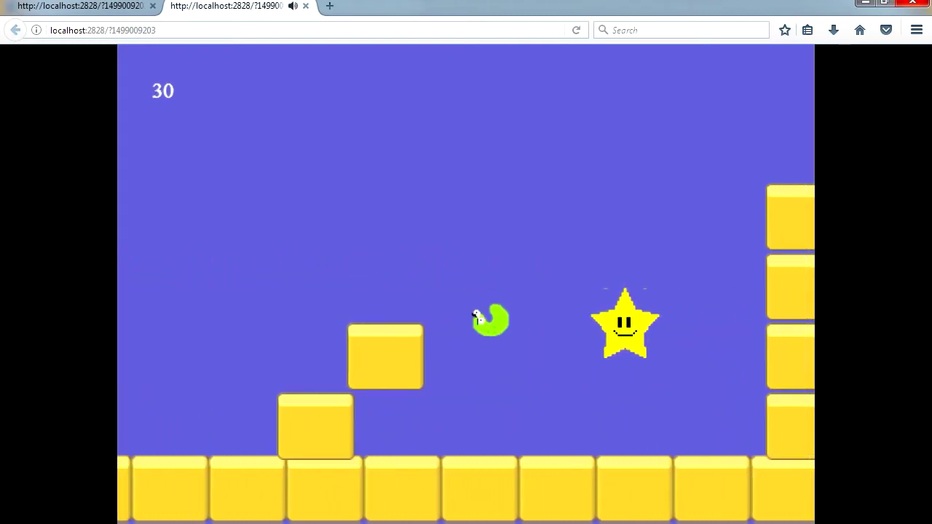
pyautogui.press('space')
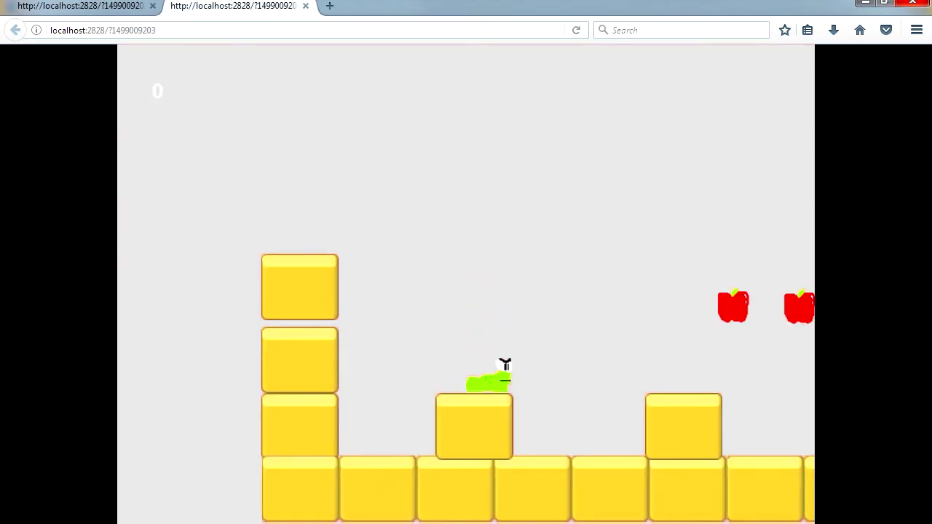
# Step: Play Level 2 in the browser version, jumping the worm over the platforms towards its star, and return to the GDevelop editor
pyautogui.press('space')
pyautogui.press('space')
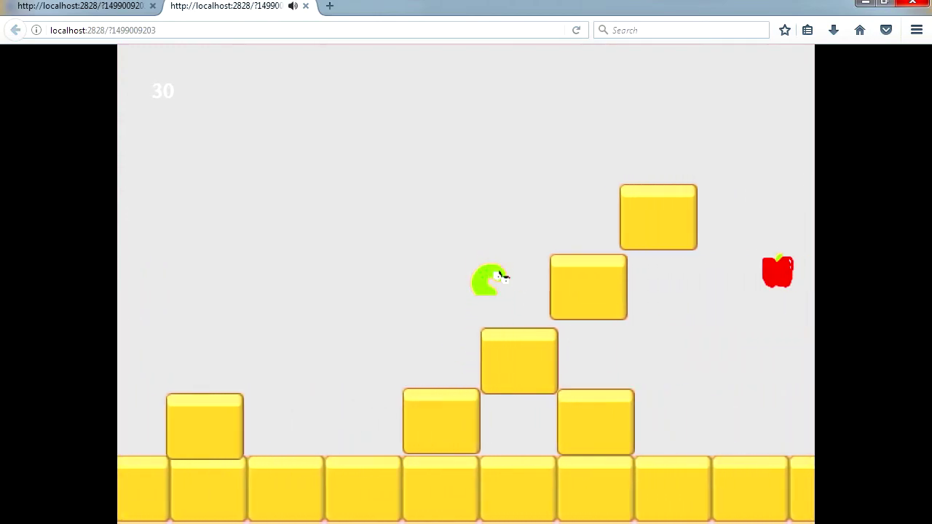
pyautogui.press('space')
pyautogui.press('space')
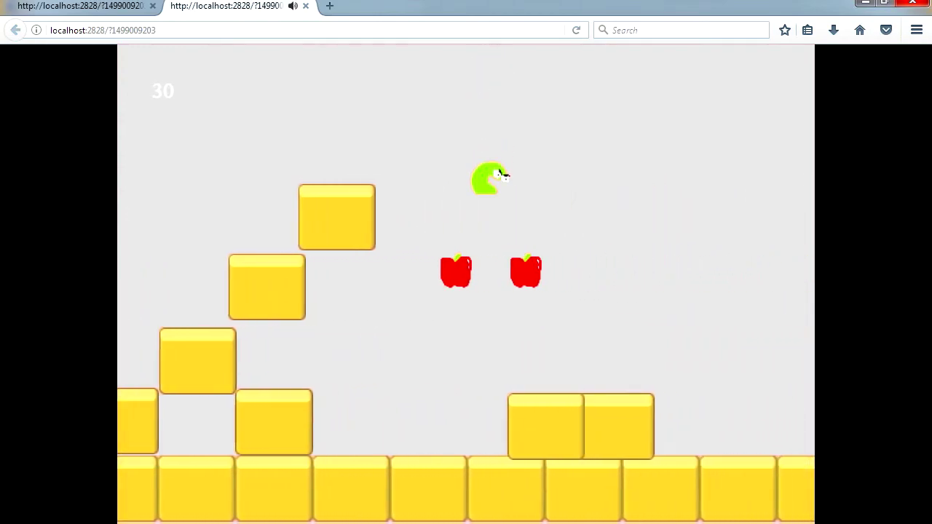
pyautogui.press('space')
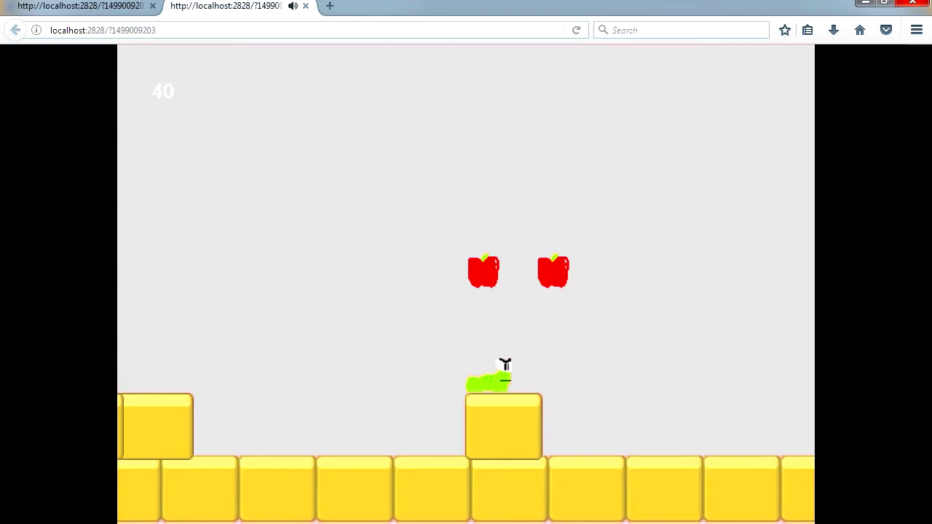
pyautogui.press('space')
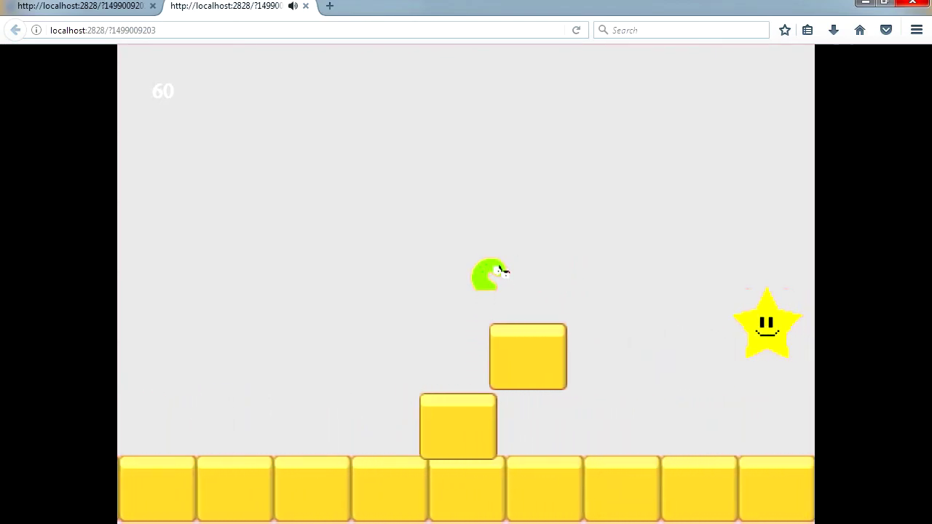
pyautogui.press('space')
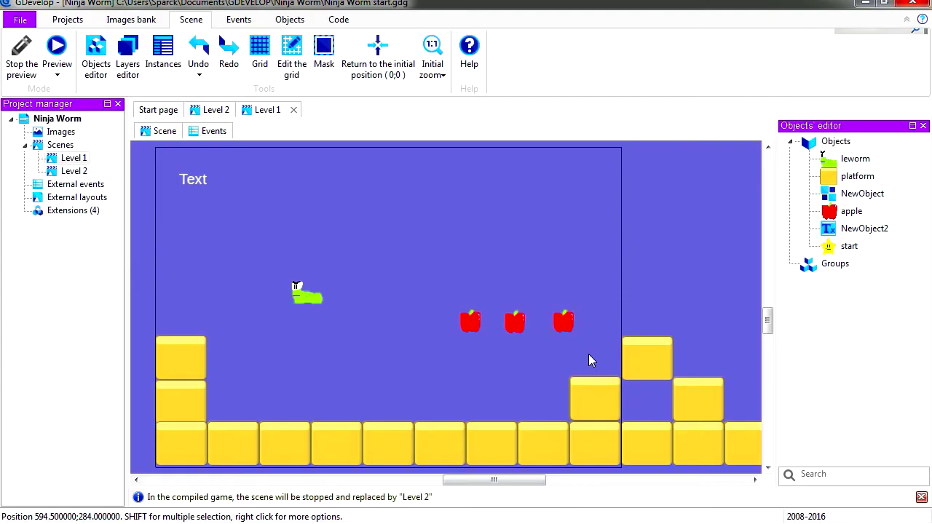